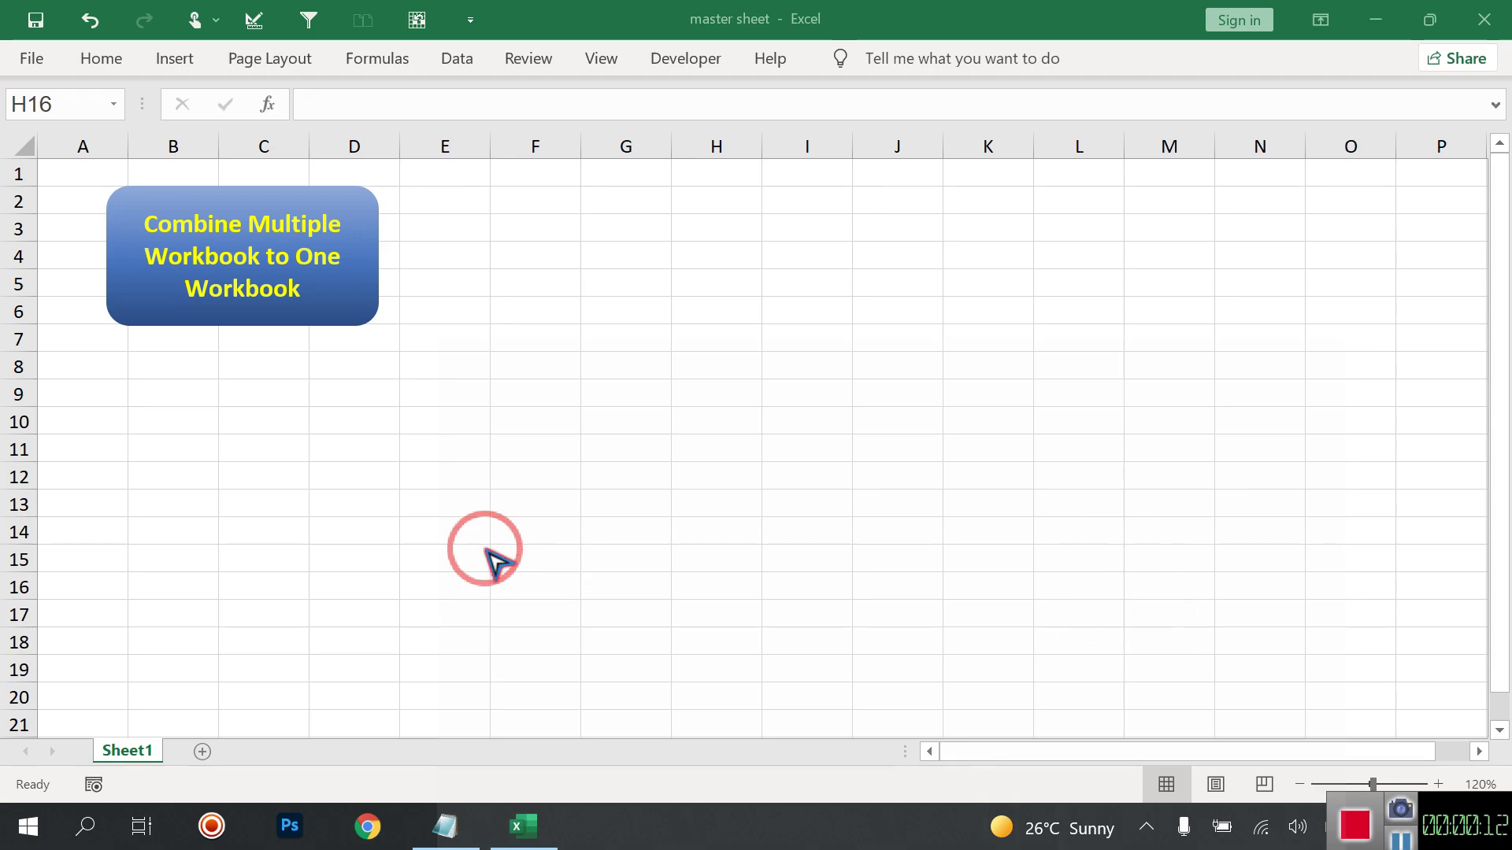
# Step: Bring the master sheet workbook with the XYZ Mobile Pvt Ltd sales sheet into focus
pyautogui.click(297, 301)
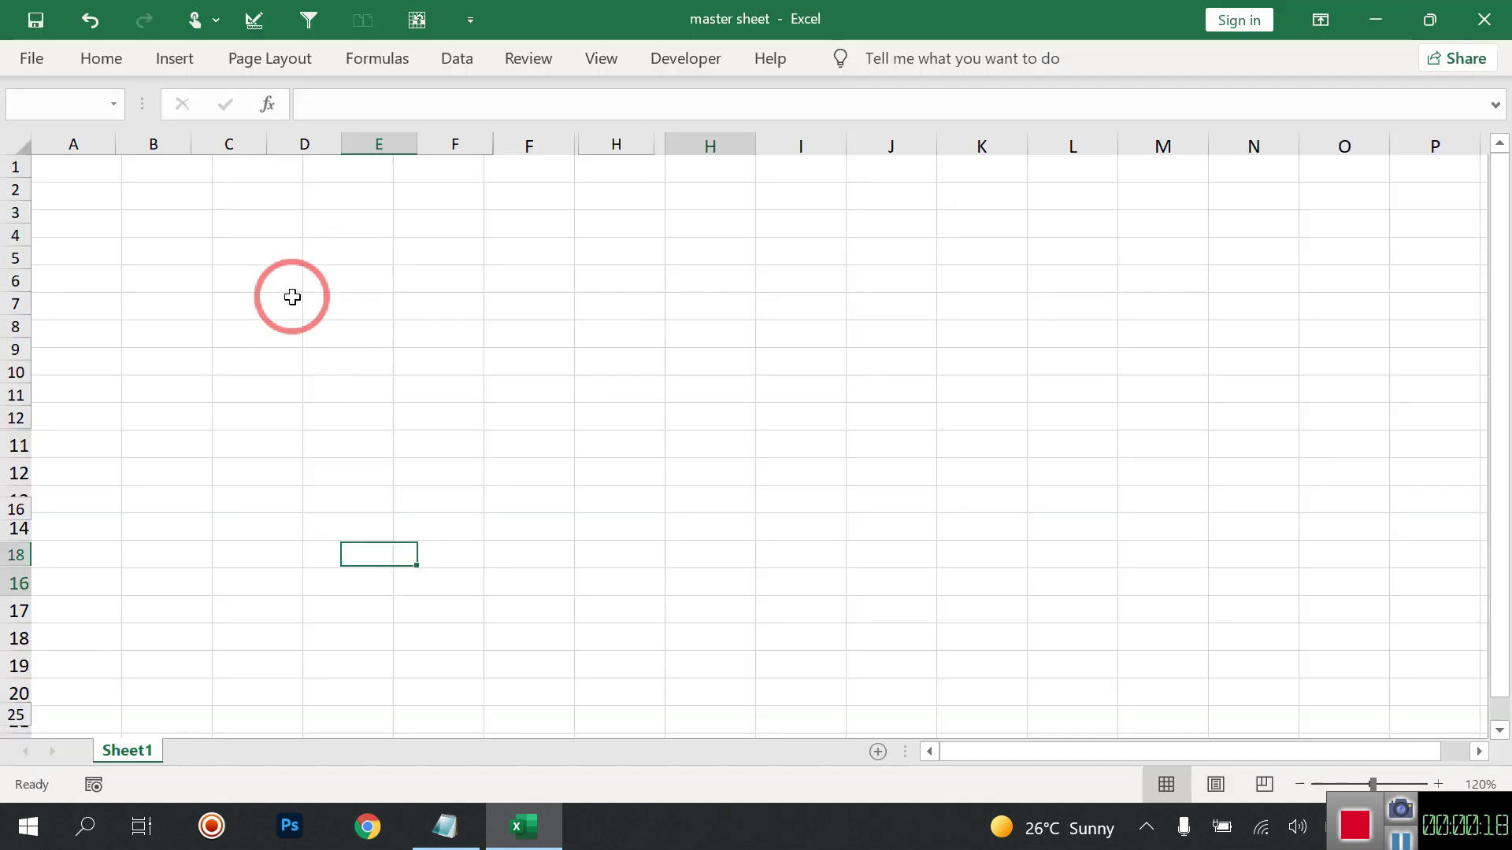
# Step: Flip through Sheet1 and the XYZ Mobile, Shiv Shakti, Rama Laptop and ABC Computer sheets
pyautogui.click(128, 753)
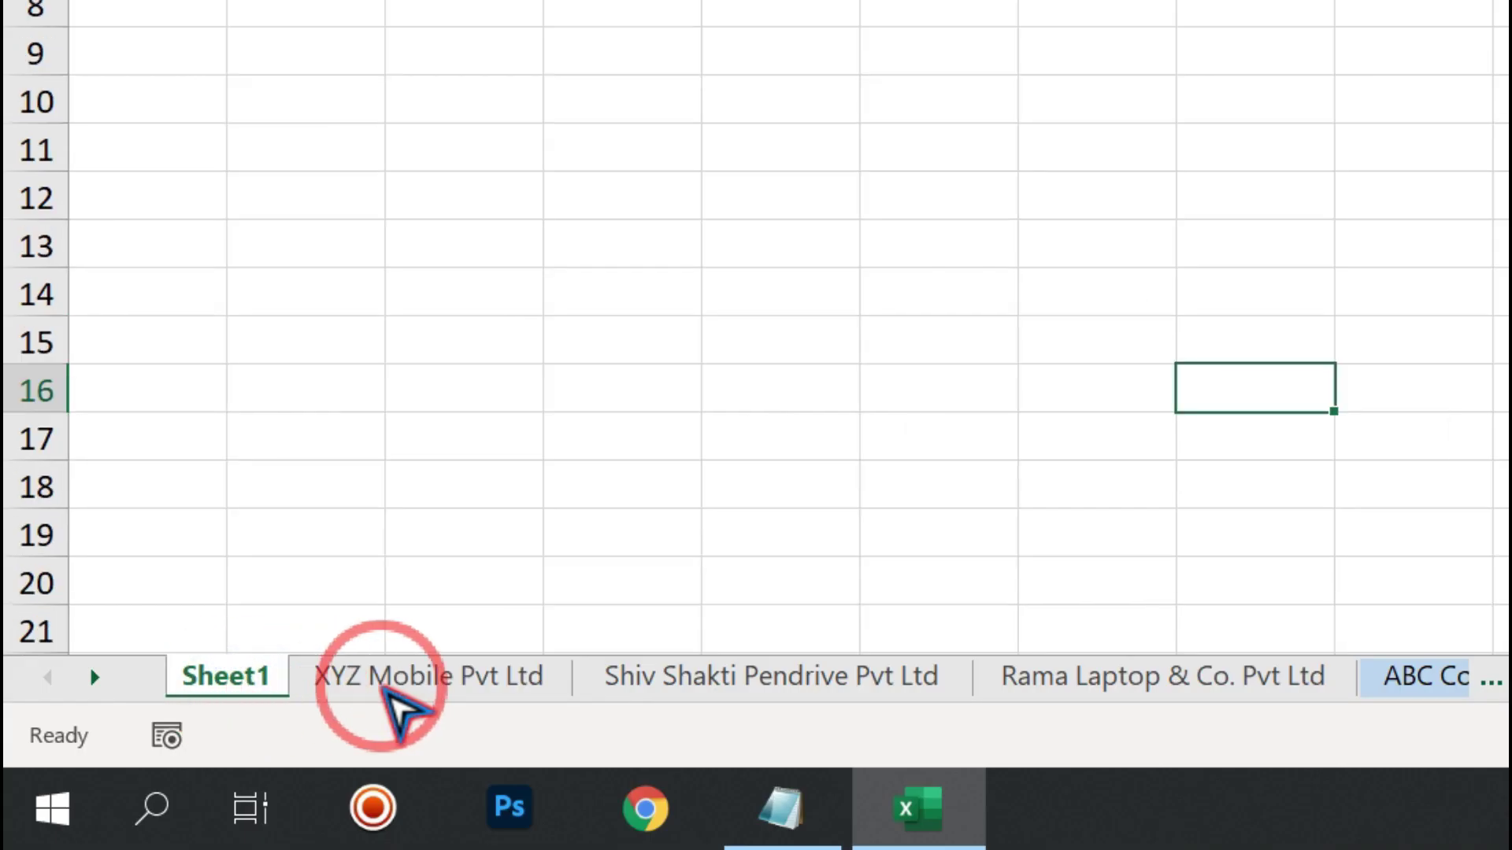
pyautogui.click(421, 684)
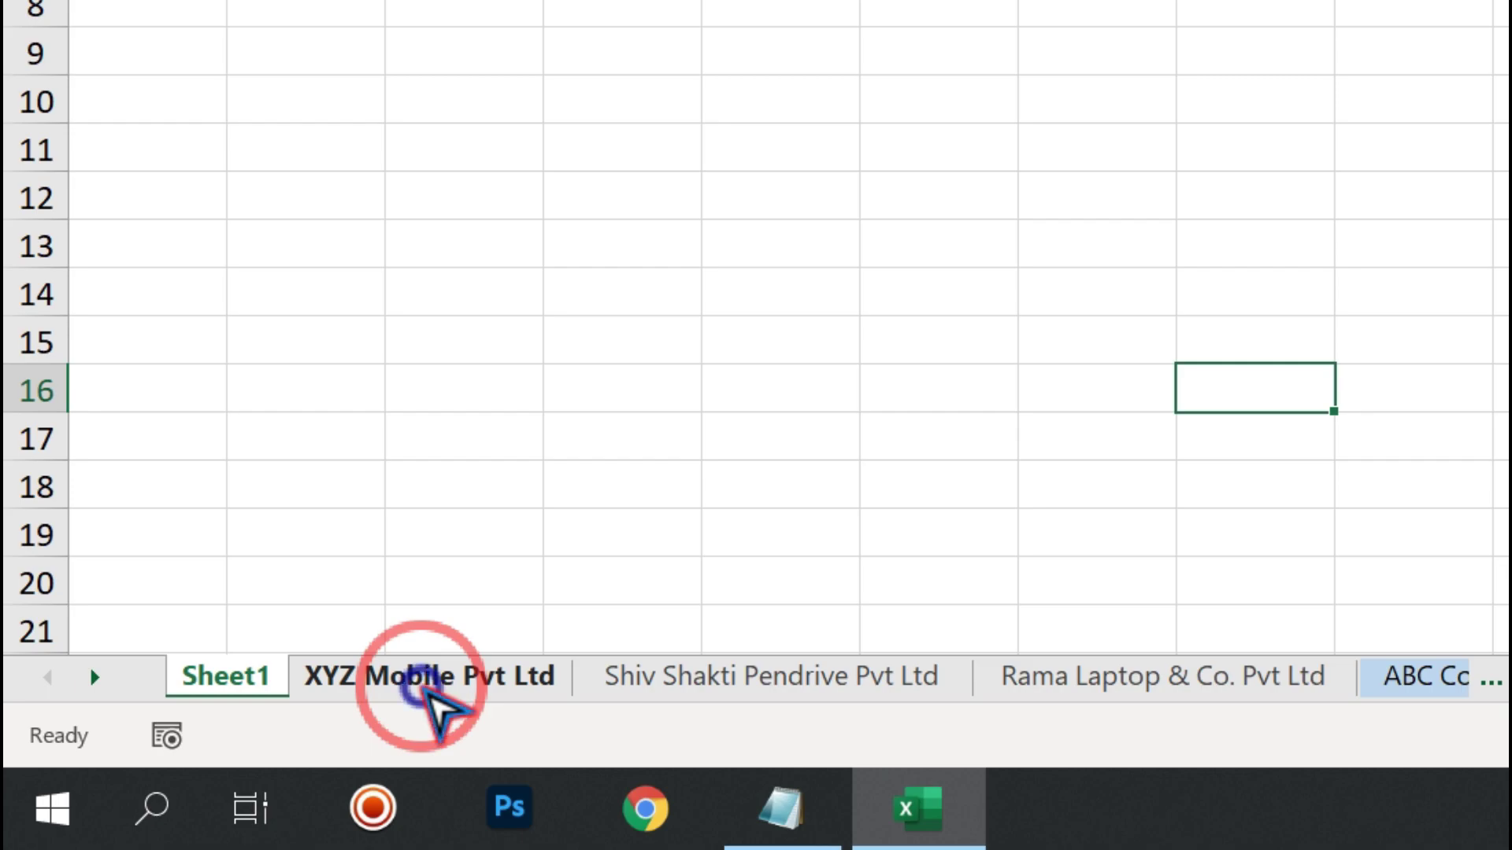
pyautogui.click(626, 677)
pyautogui.click(1164, 675)
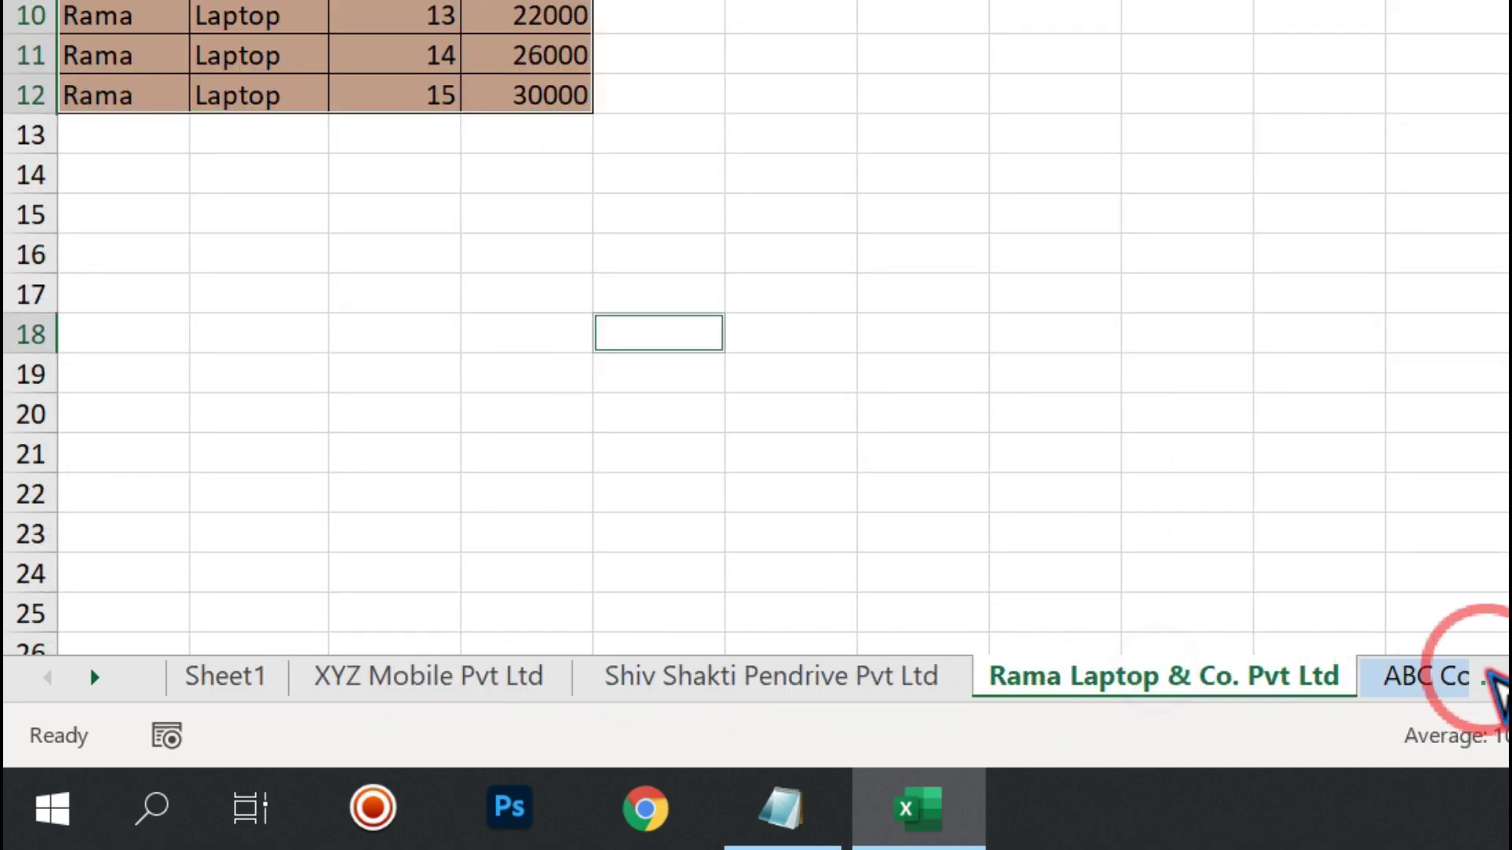
pyautogui.click(1471, 675)
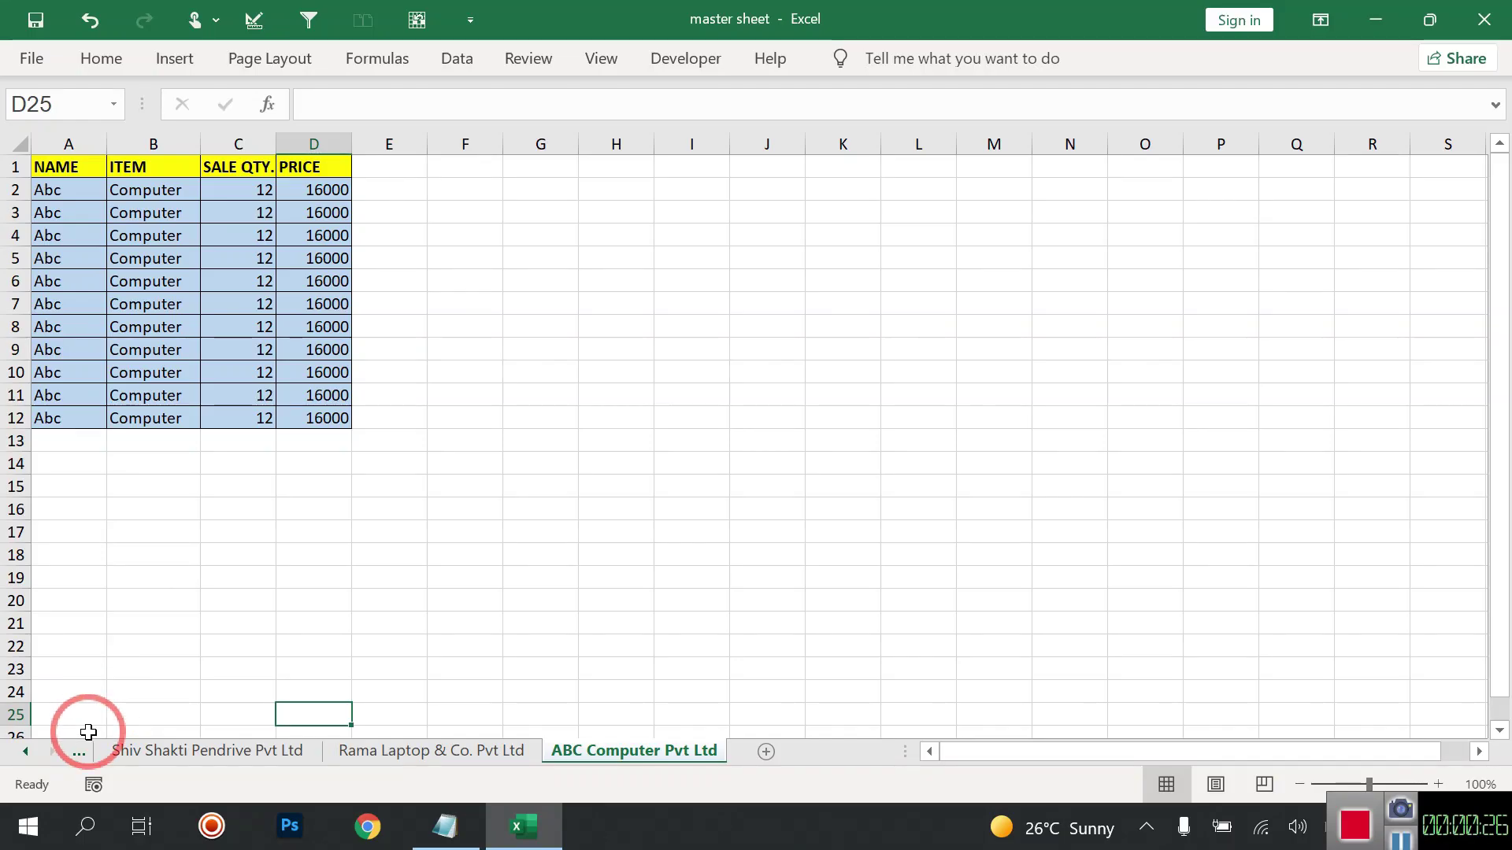
pyautogui.click(23, 756)
pyautogui.click(23, 756)
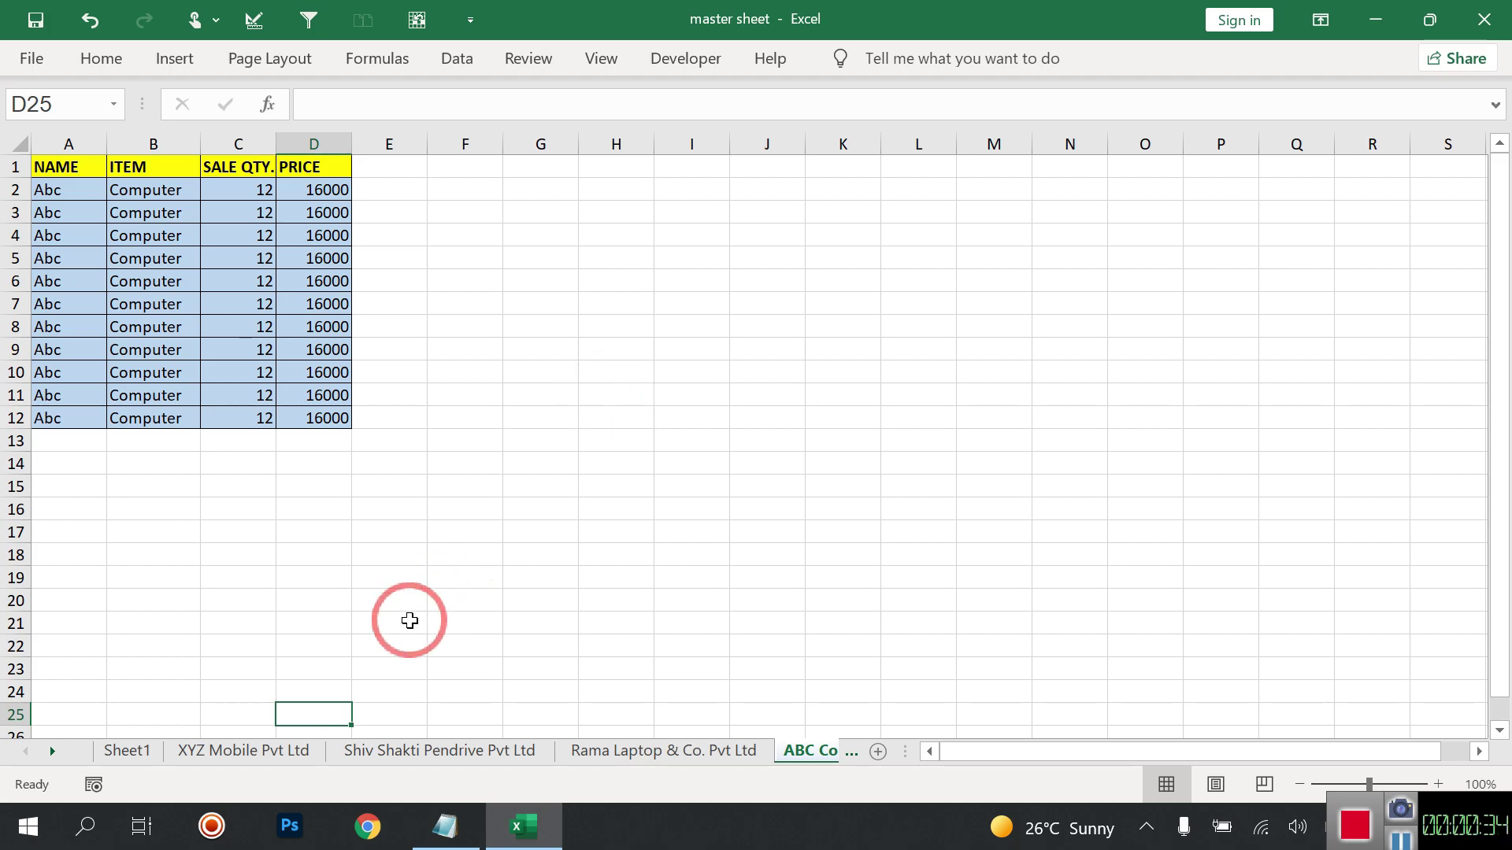
# Step: Recheck each company sheet's sales table, then close the master sheet workbook
pyautogui.click(394, 752)
pyautogui.click(252, 752)
pyautogui.click(536, 752)
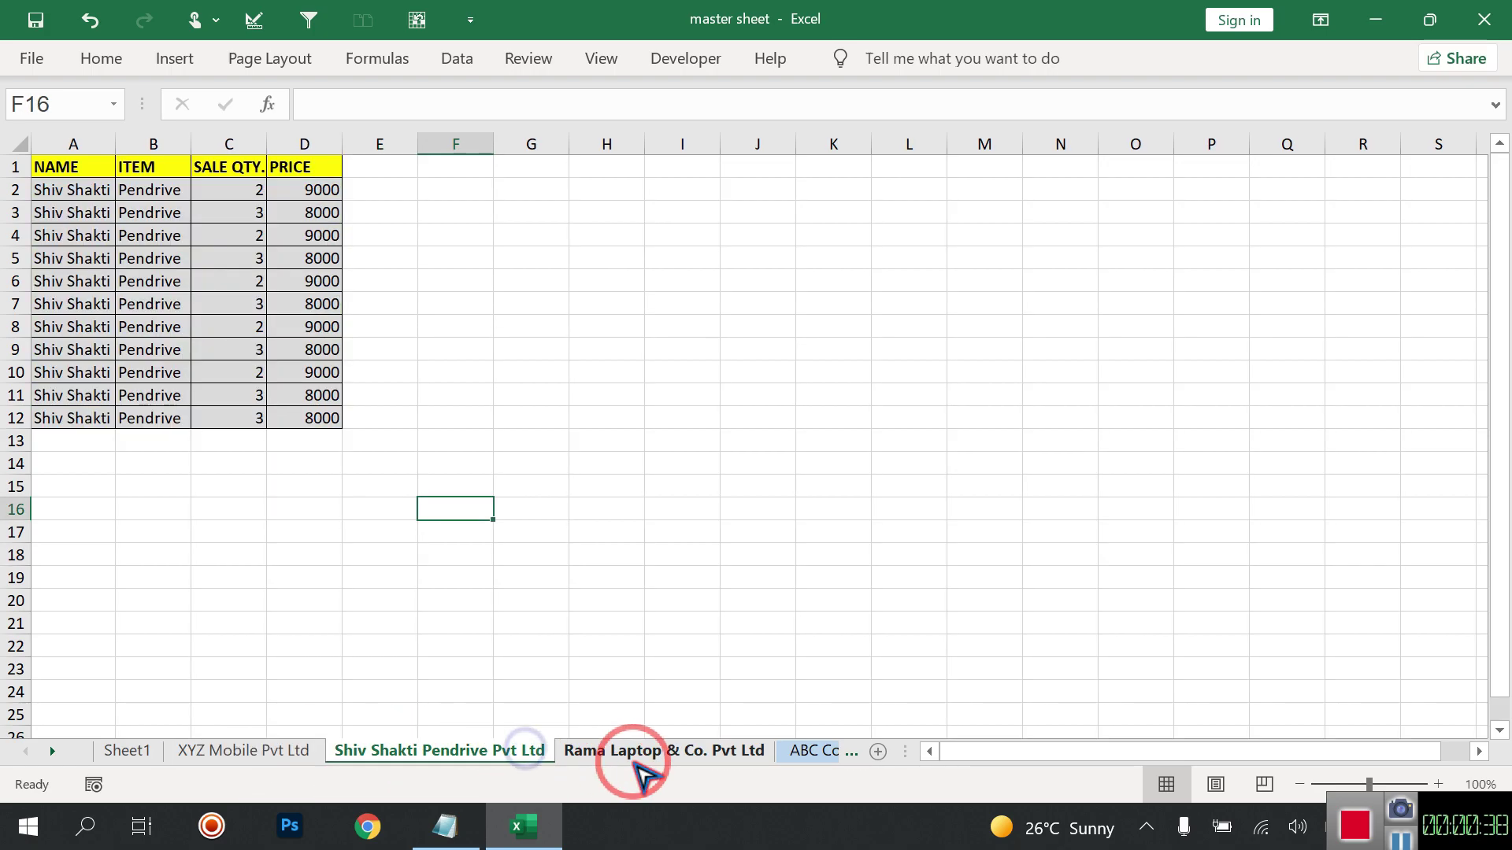
pyautogui.click(624, 752)
pyautogui.click(811, 752)
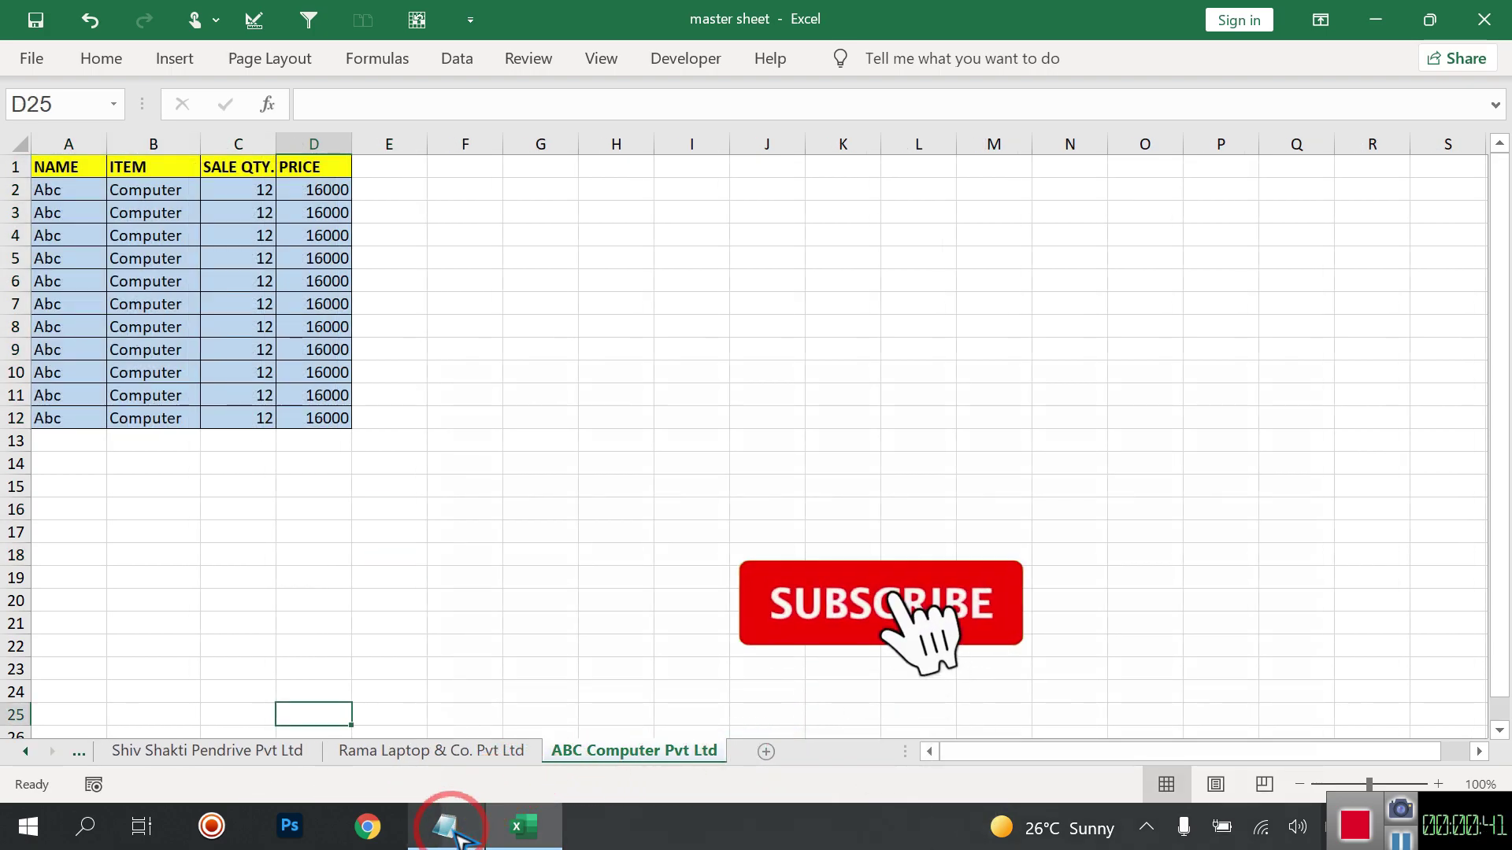
pyautogui.moveTo(444, 827)
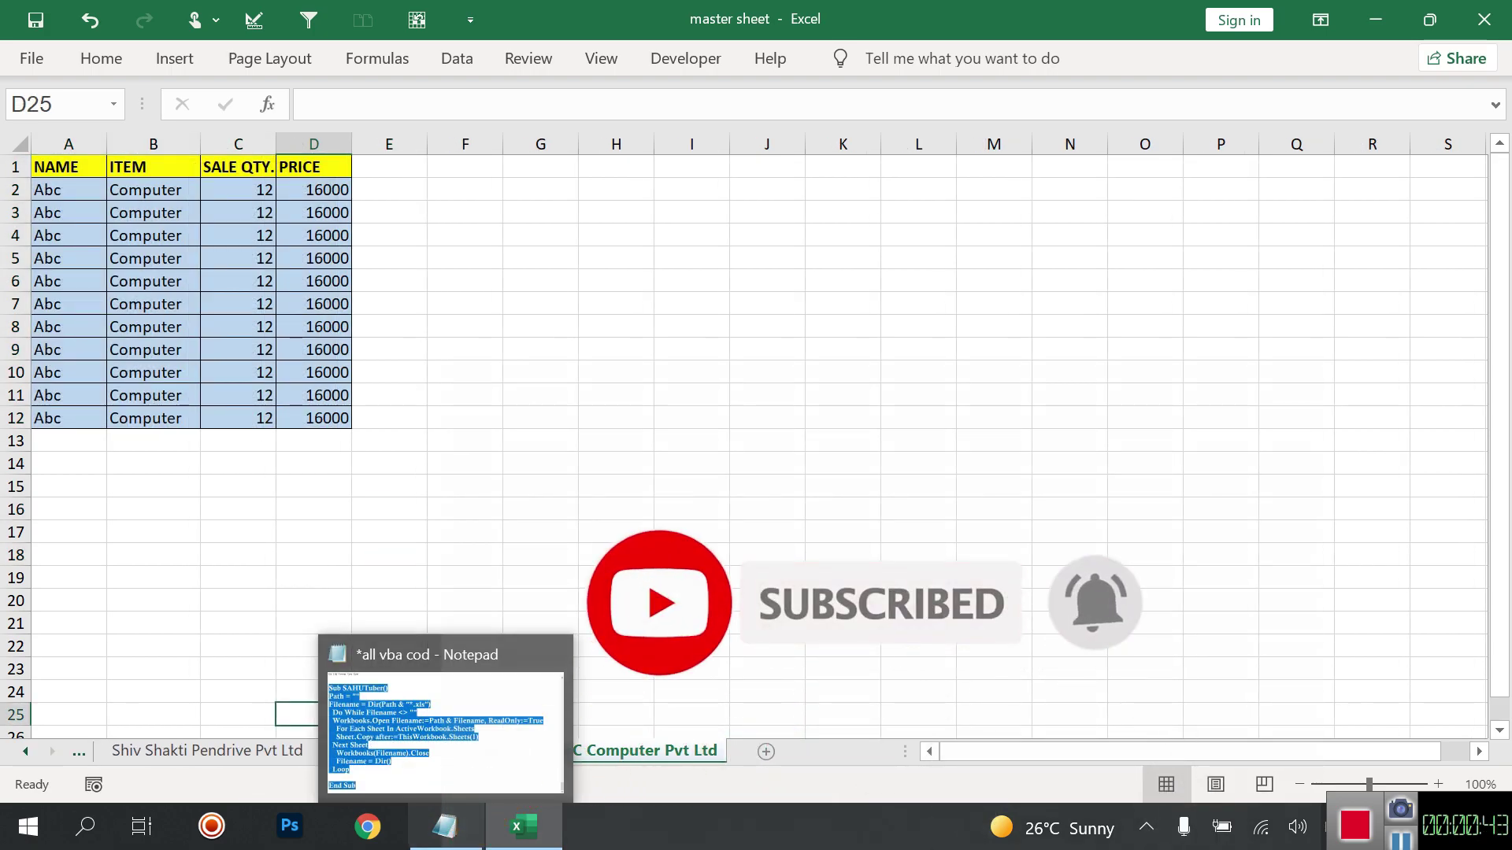
pyautogui.click(691, 577)
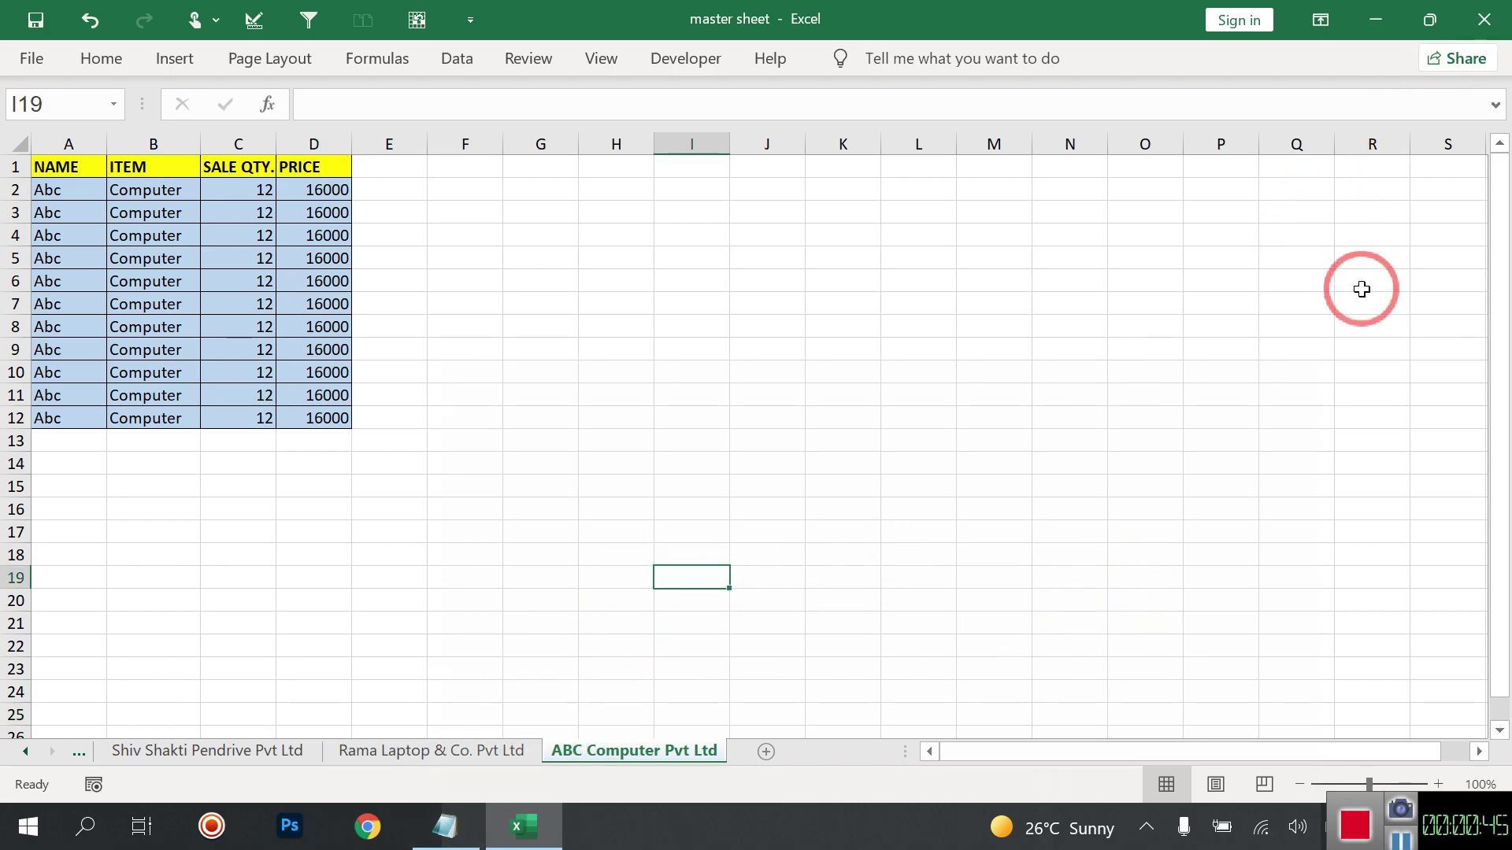
pyautogui.click(1484, 19)
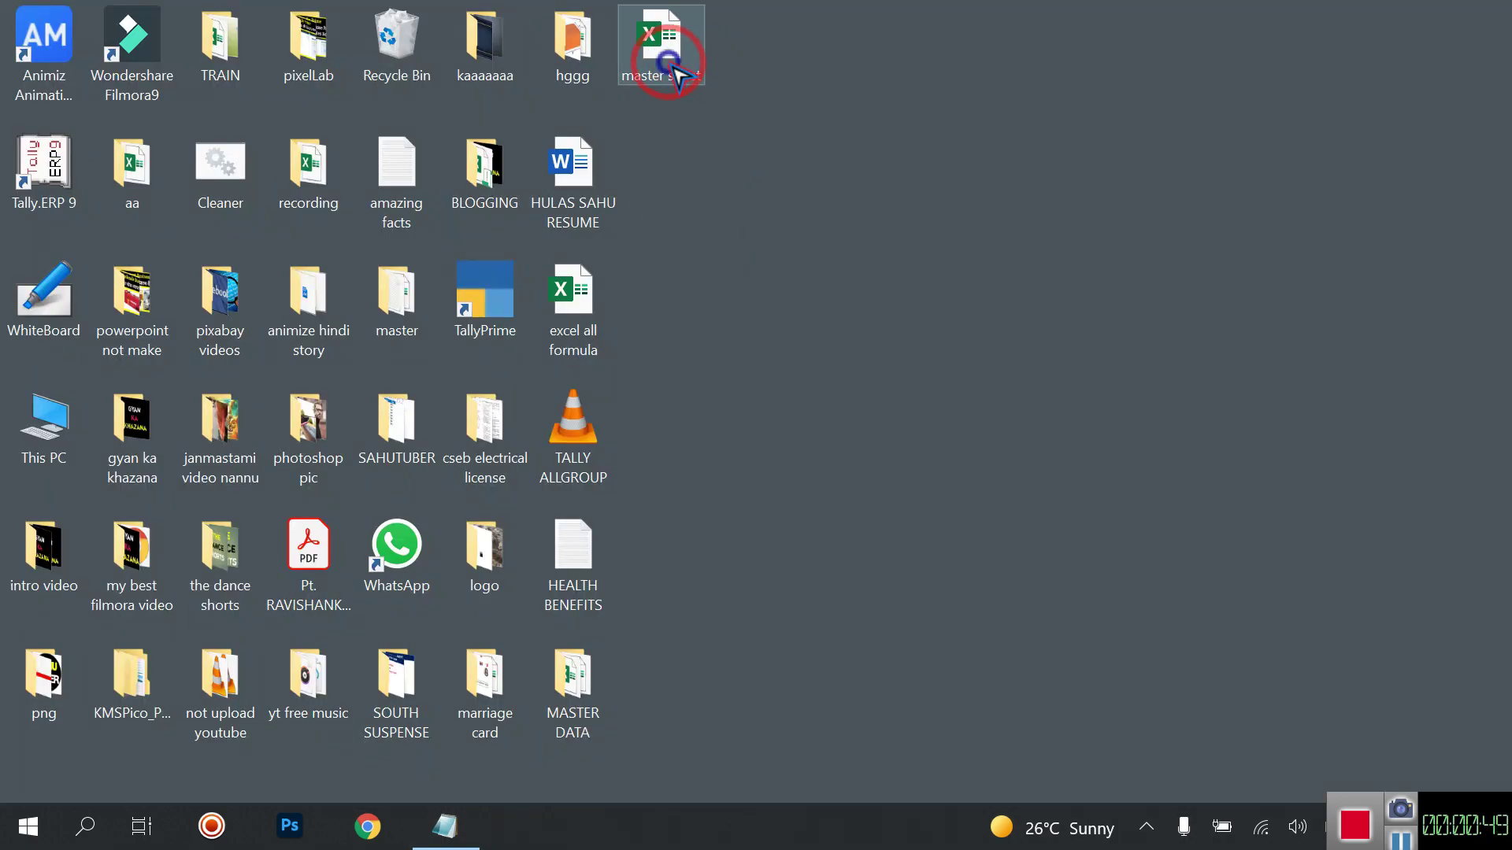
# Step: Reopen the master sheet workbook, minimise it, and open the MASTER DATA folder
pyautogui.doubleClick(671, 66)
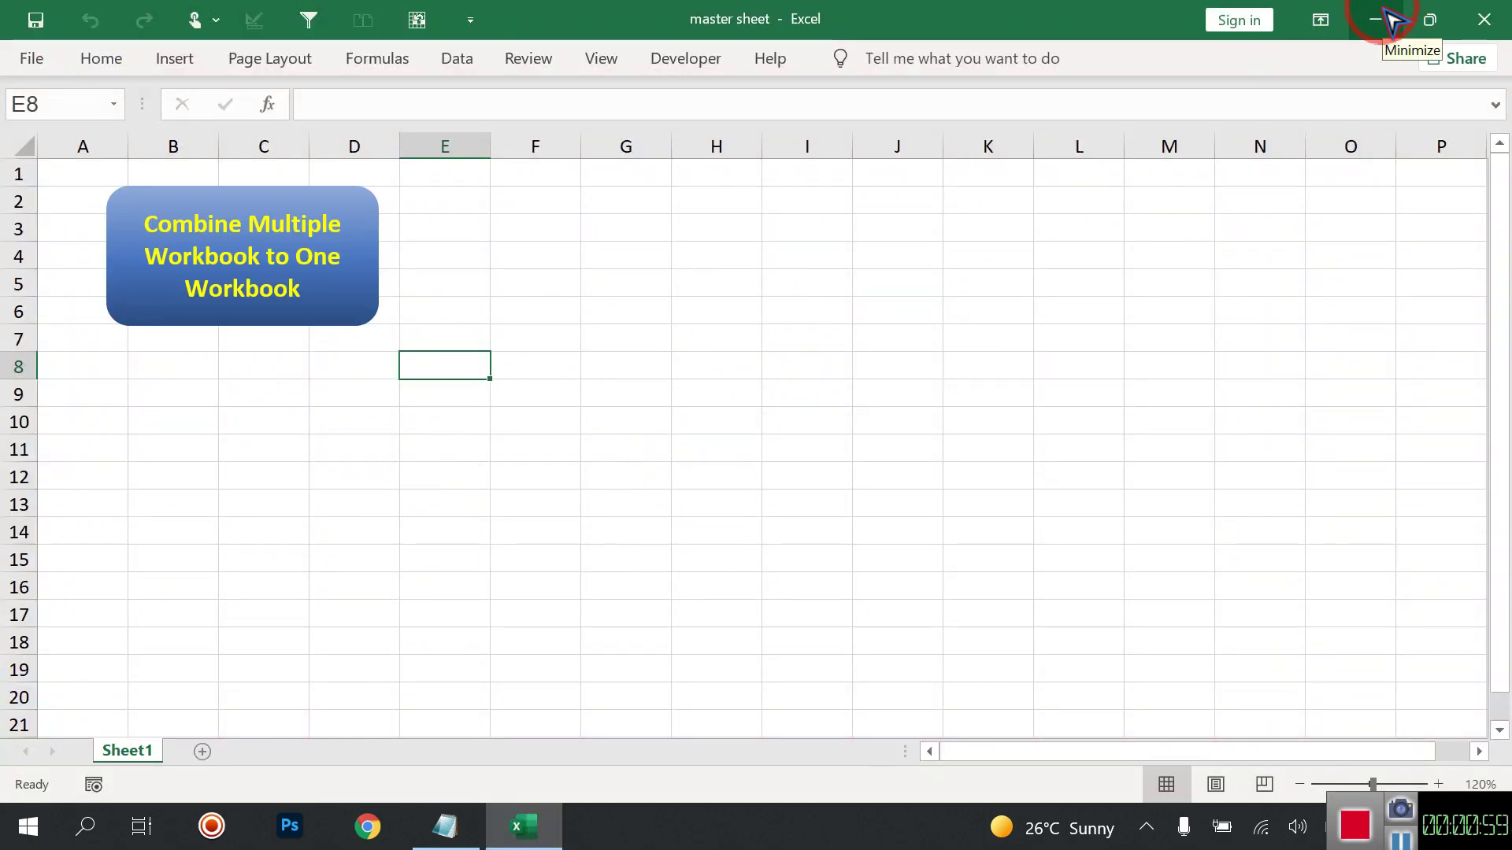
pyautogui.click(1390, 19)
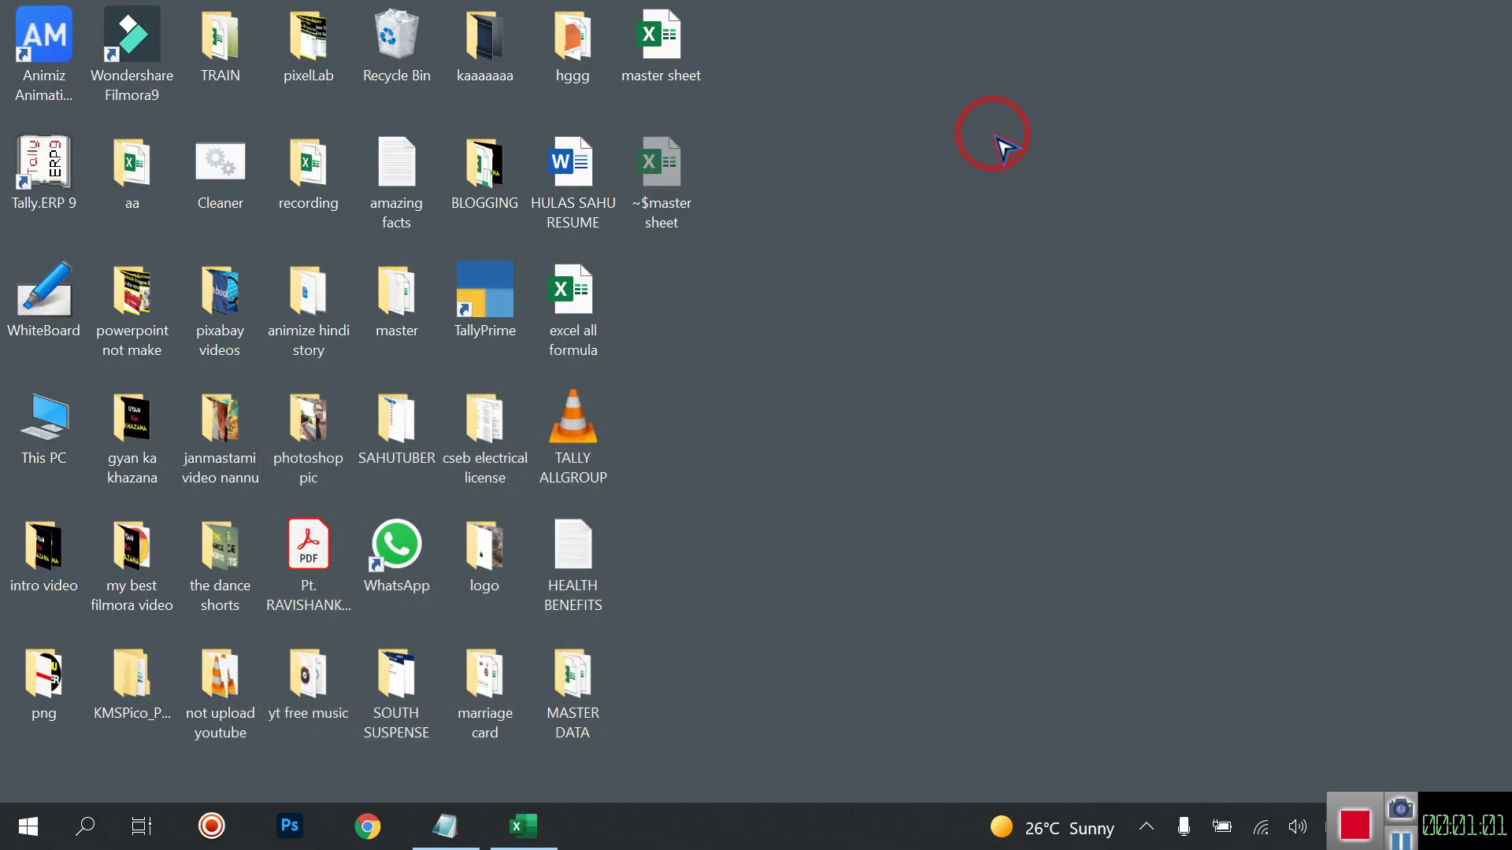
pyautogui.doubleClick(592, 730)
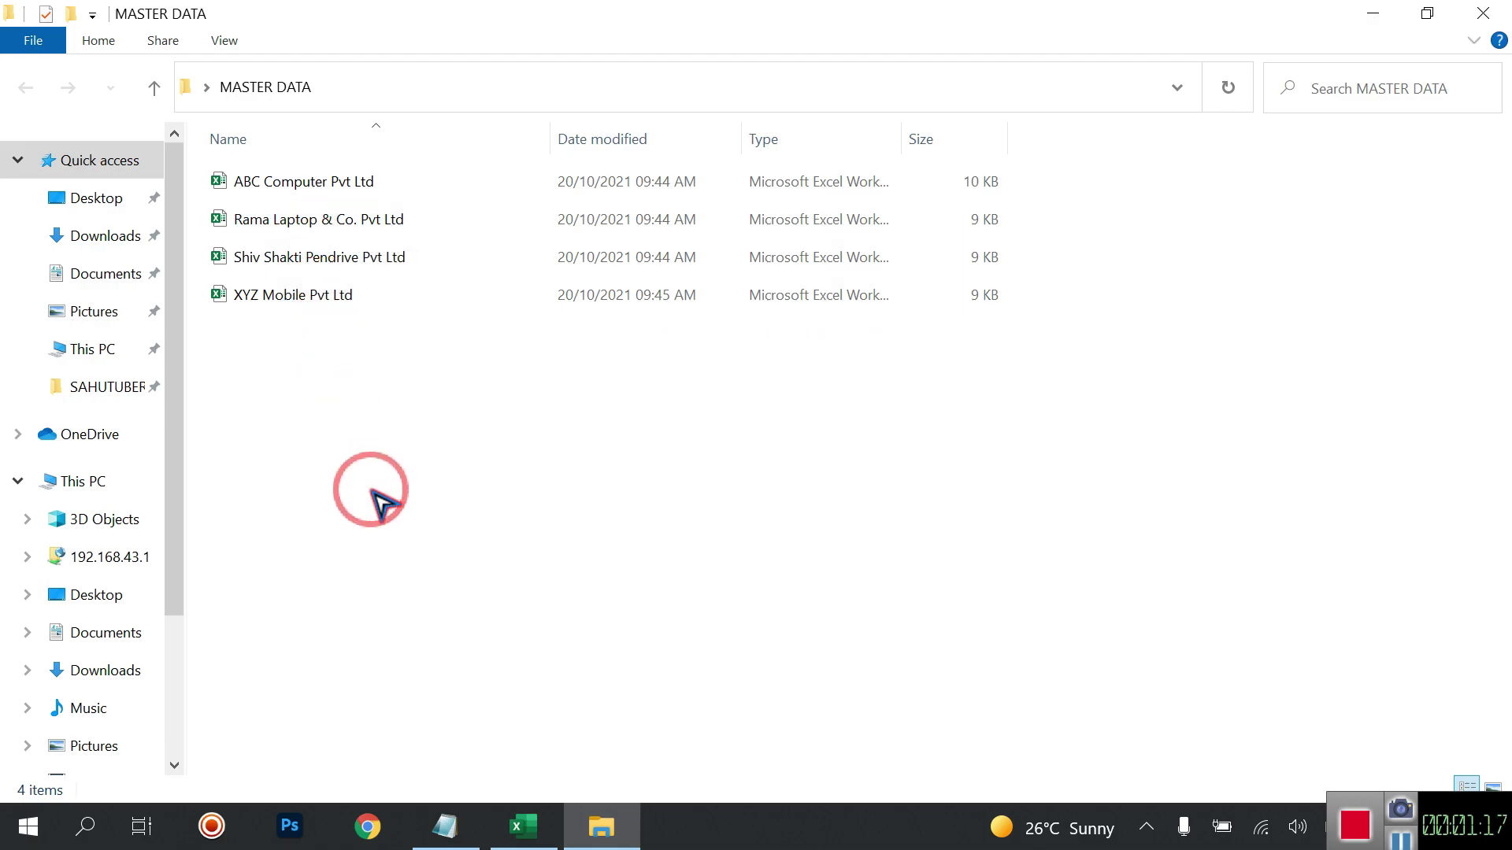
# Step: Compare the master sheet with the folder's four company workbooks, then bring up the VBA Notepad file
pyautogui.click(521, 828)
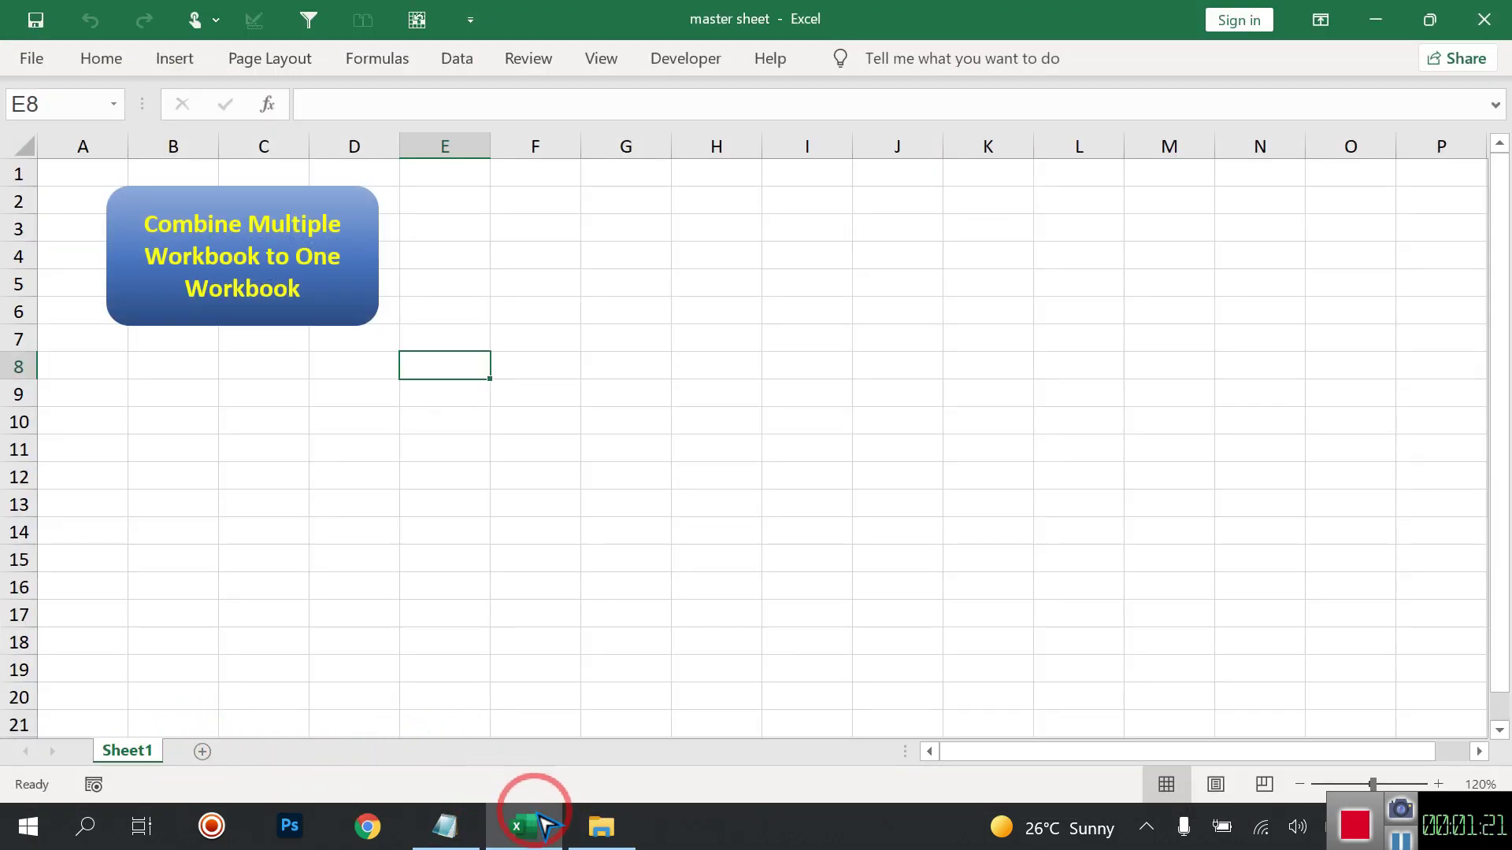
pyautogui.moveTo(521, 826)
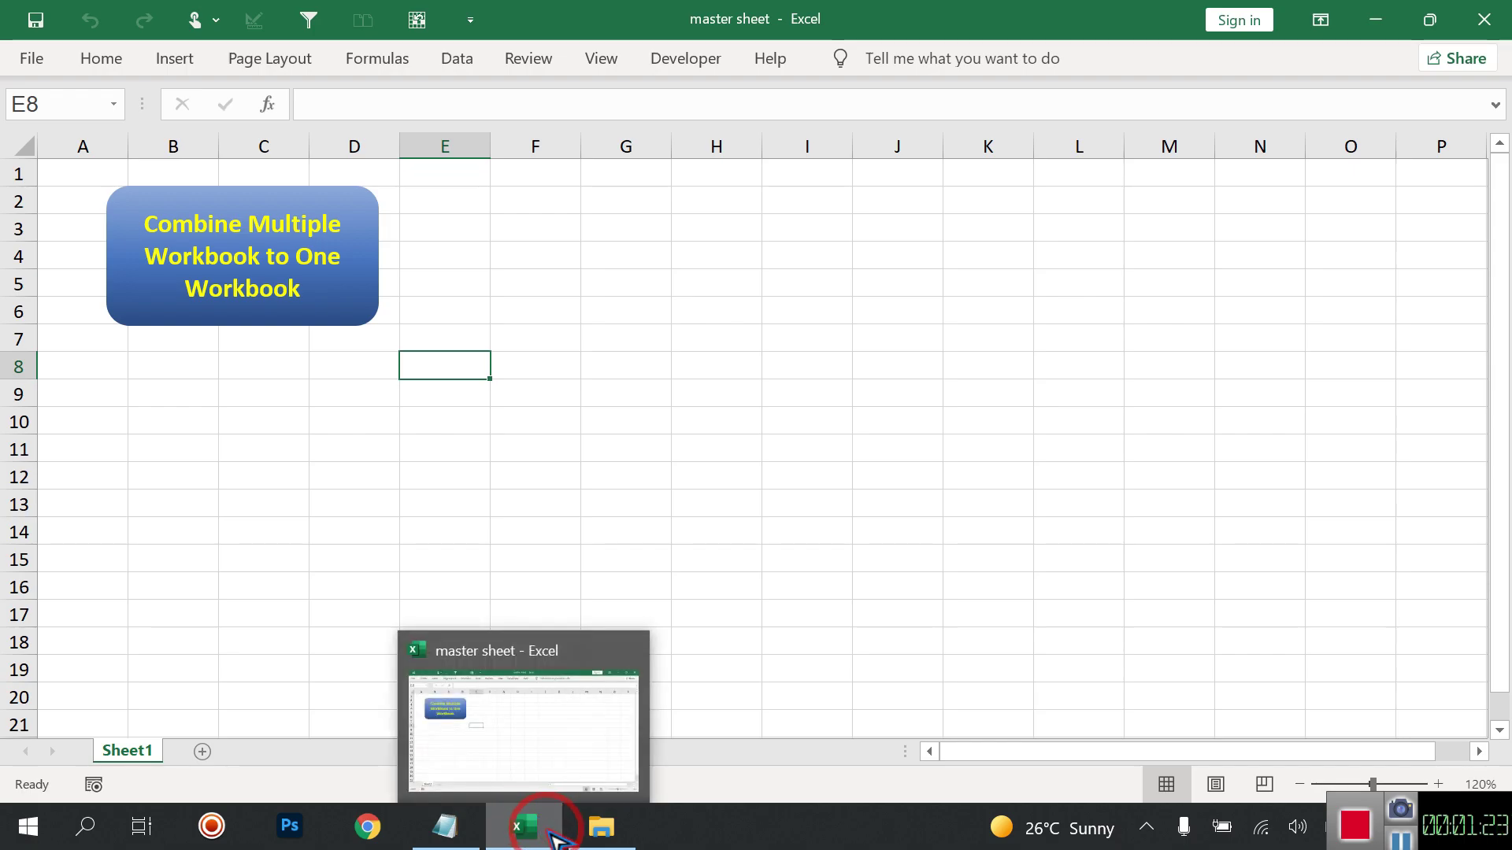
pyautogui.click(601, 827)
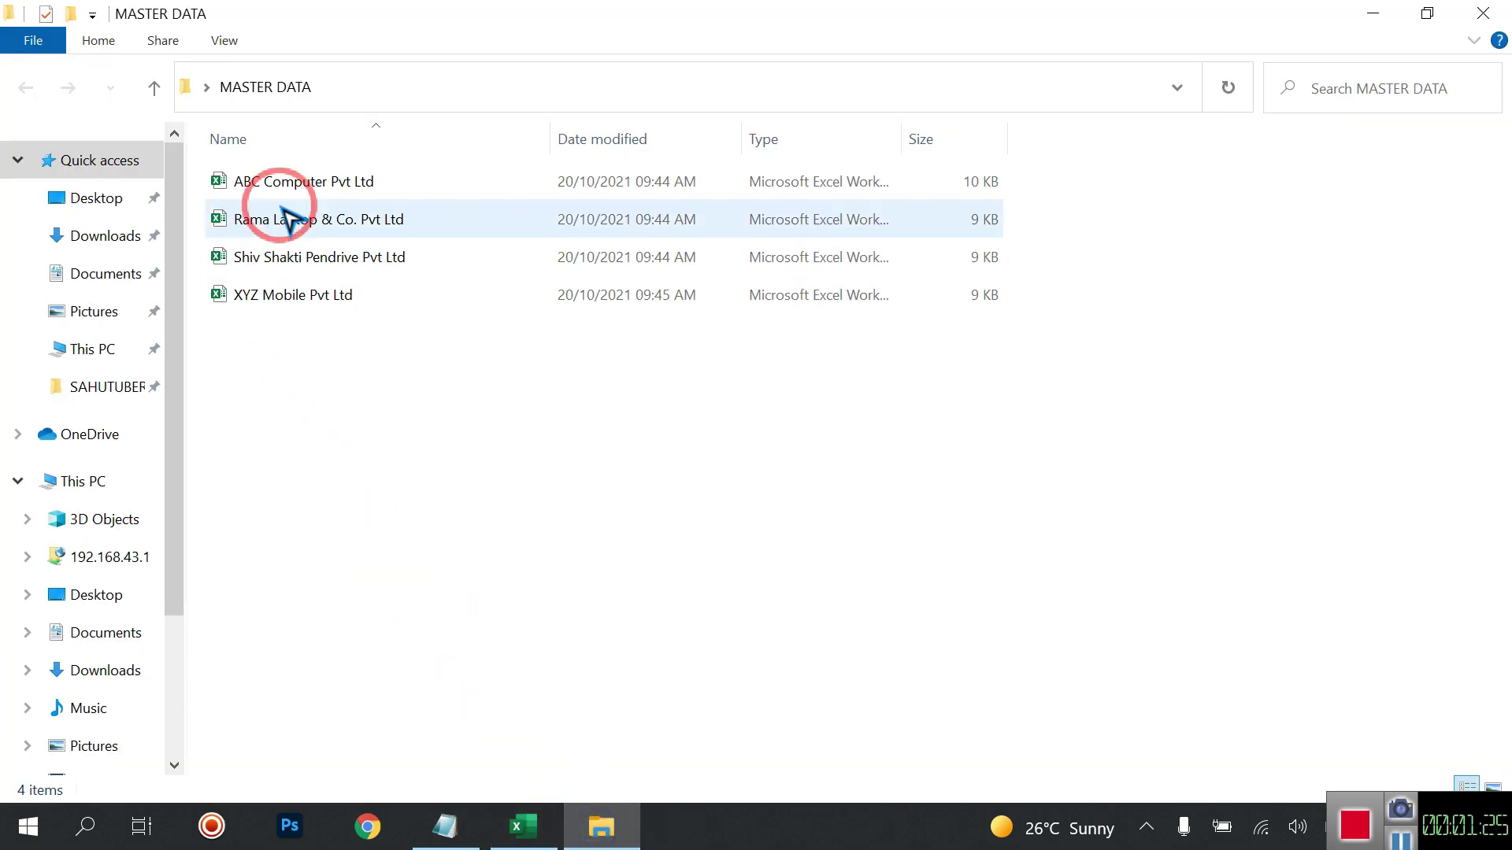
pyautogui.click(519, 829)
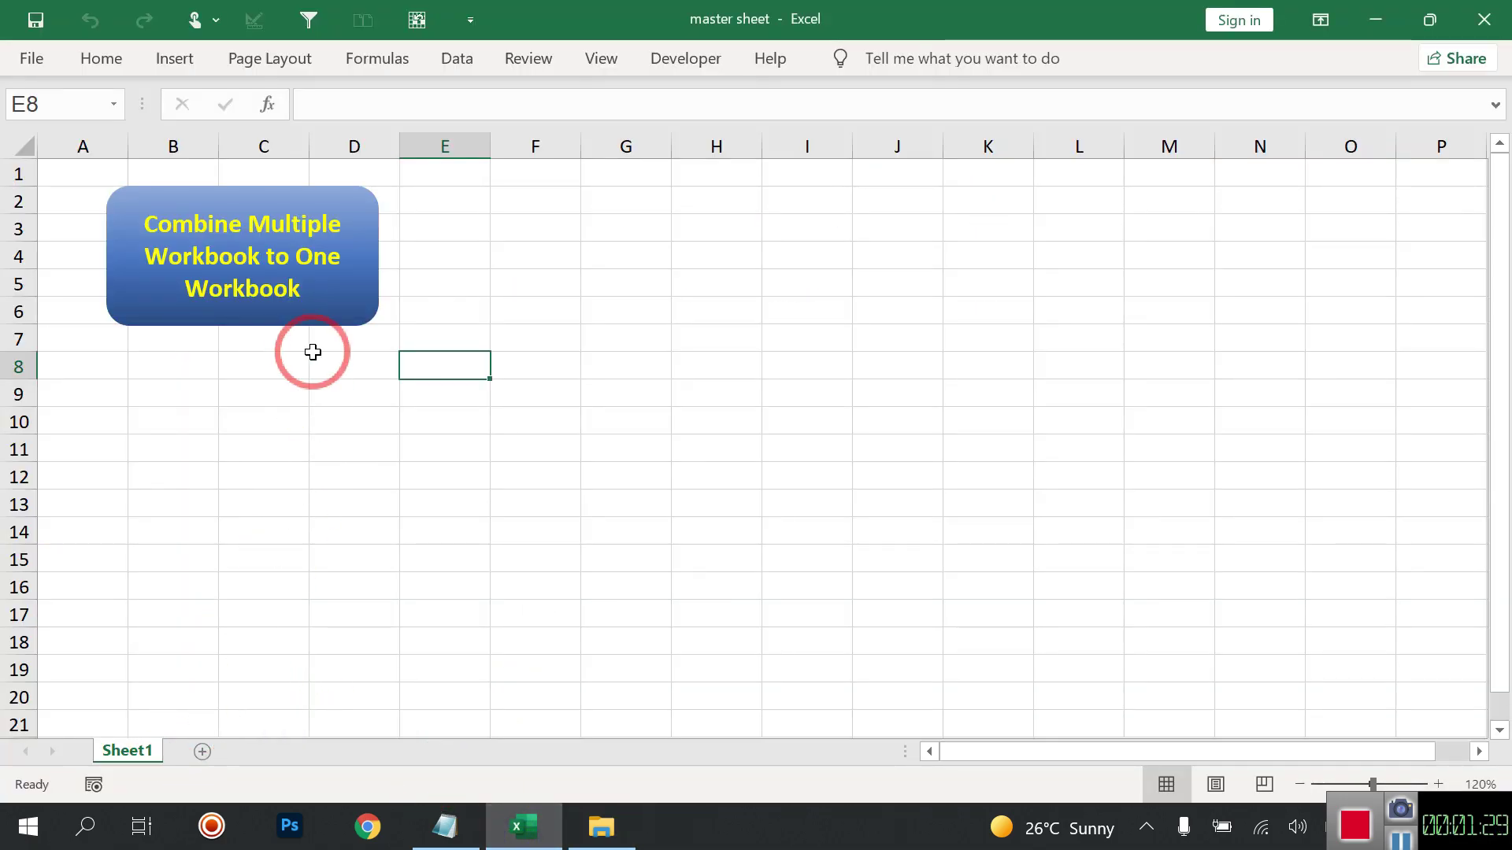
pyautogui.click(602, 828)
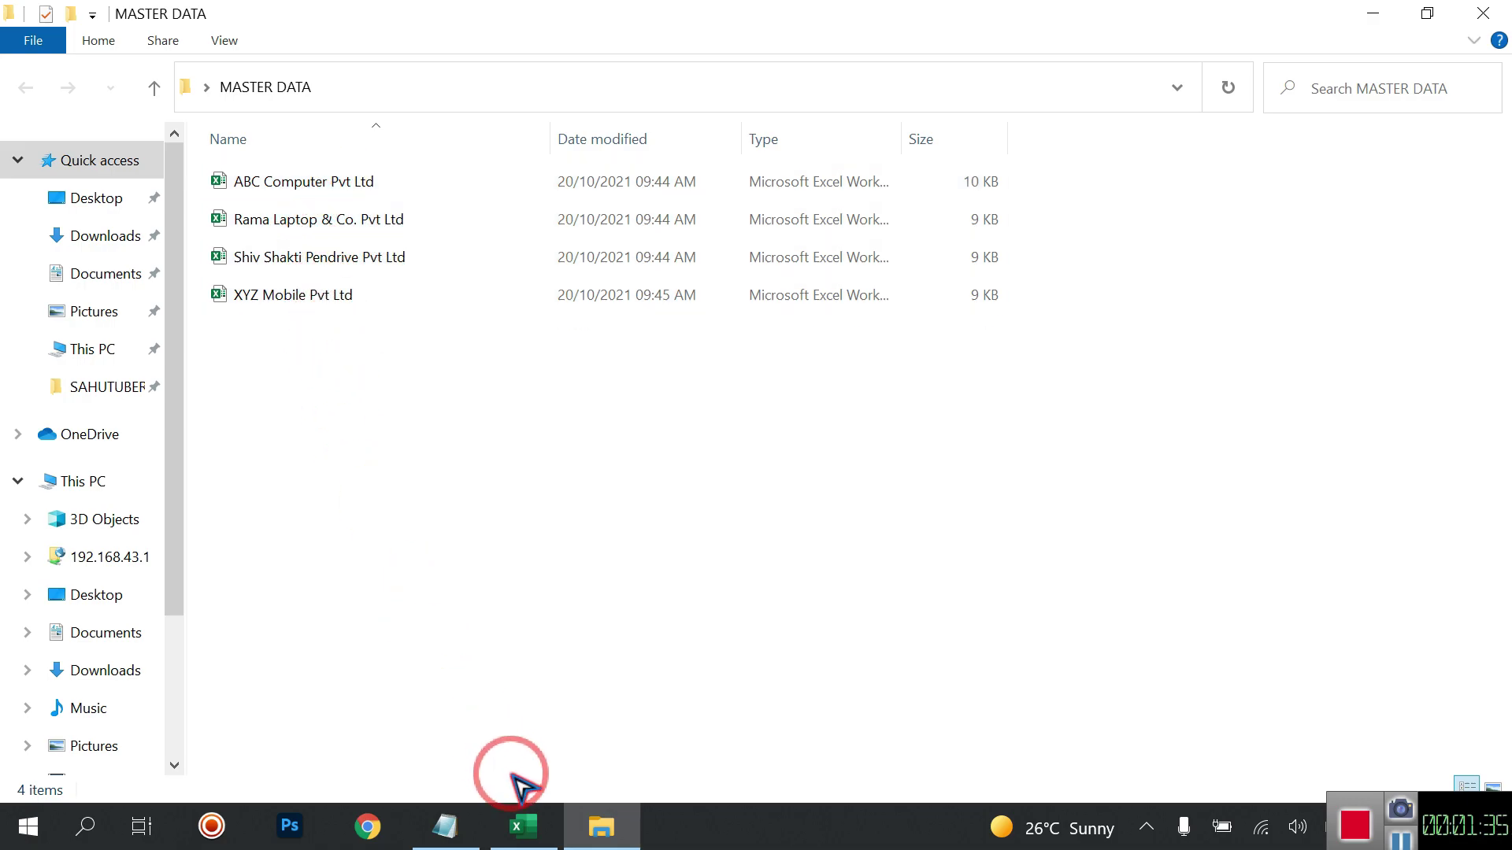
pyautogui.click(536, 827)
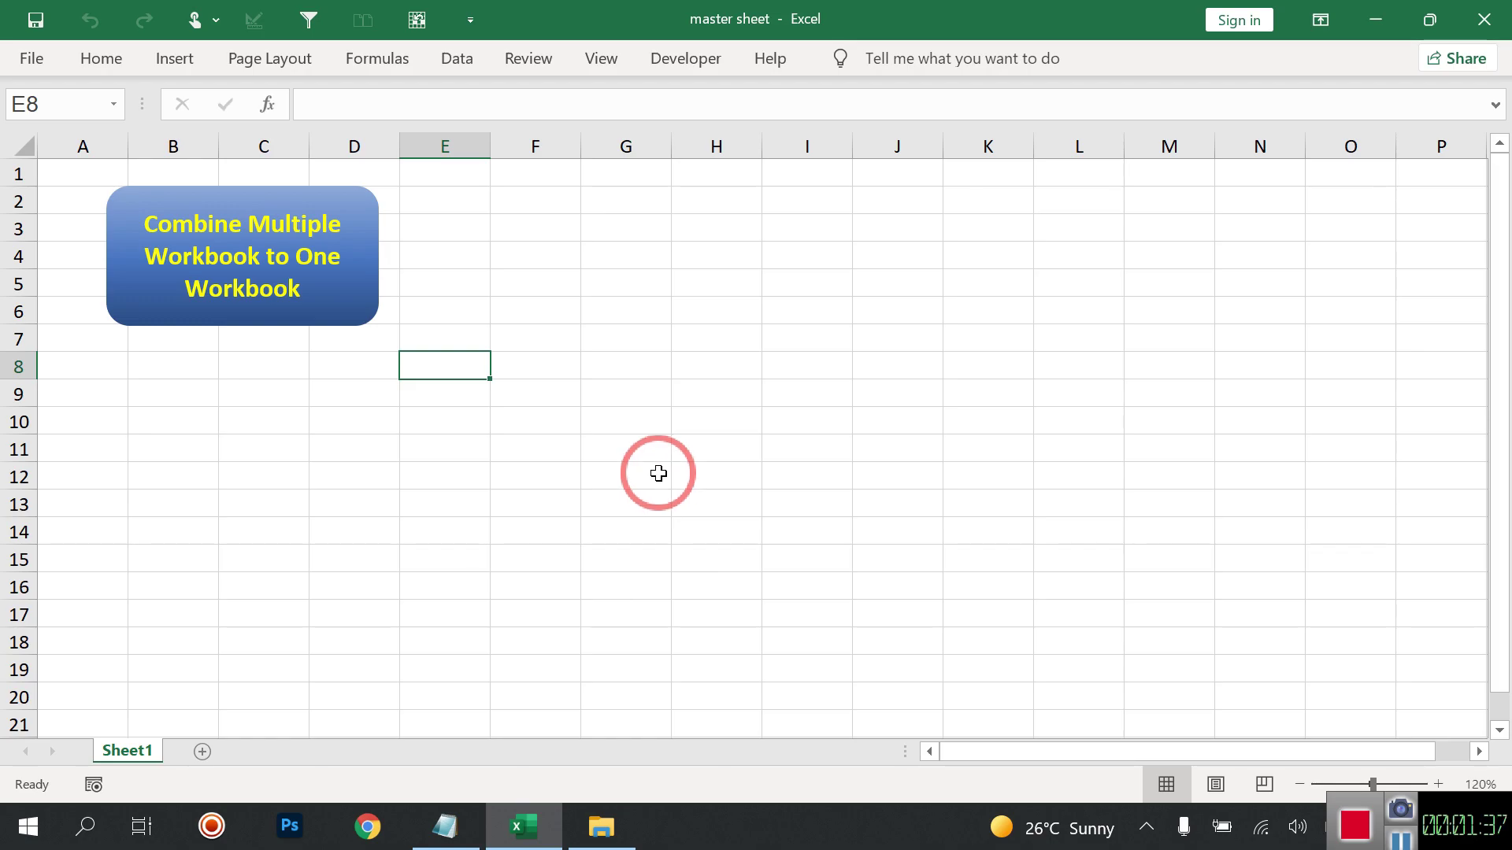
pyautogui.click(445, 827)
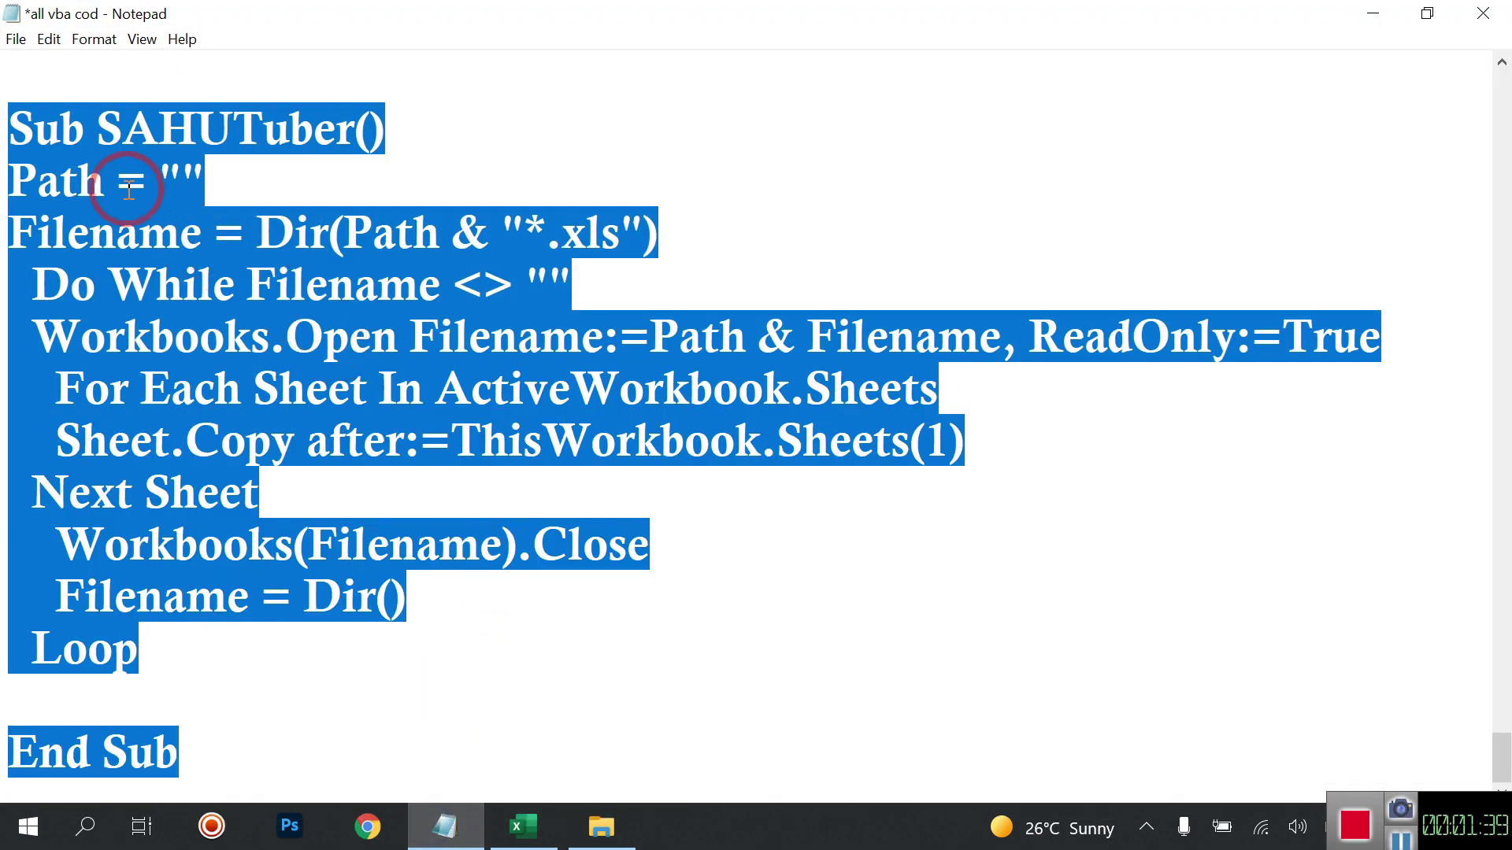
# Step: Select the whole SAHUTuber macro in Notepad, from Sub through End Sub, and return to Excel
pyautogui.click(748, 464)
pyautogui.click(45, 130)
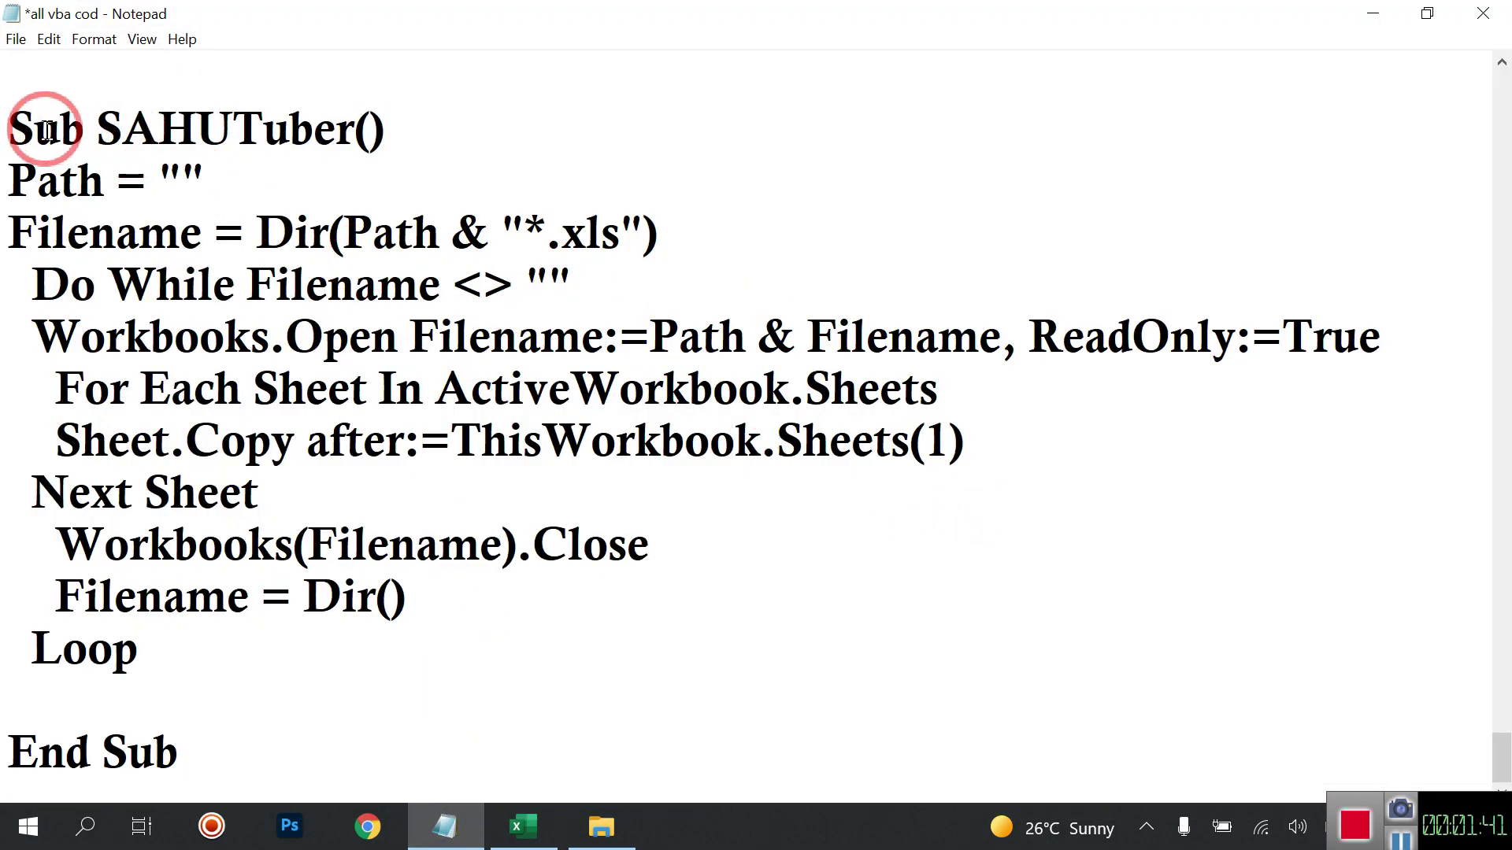
pyautogui.moveTo(8, 126)
pyautogui.mouseDown()
pyautogui.moveTo(660, 698)
pyautogui.moveTo(661, 723)
pyautogui.mouseUp()
pyautogui.hotkey('ctrl', 'c')
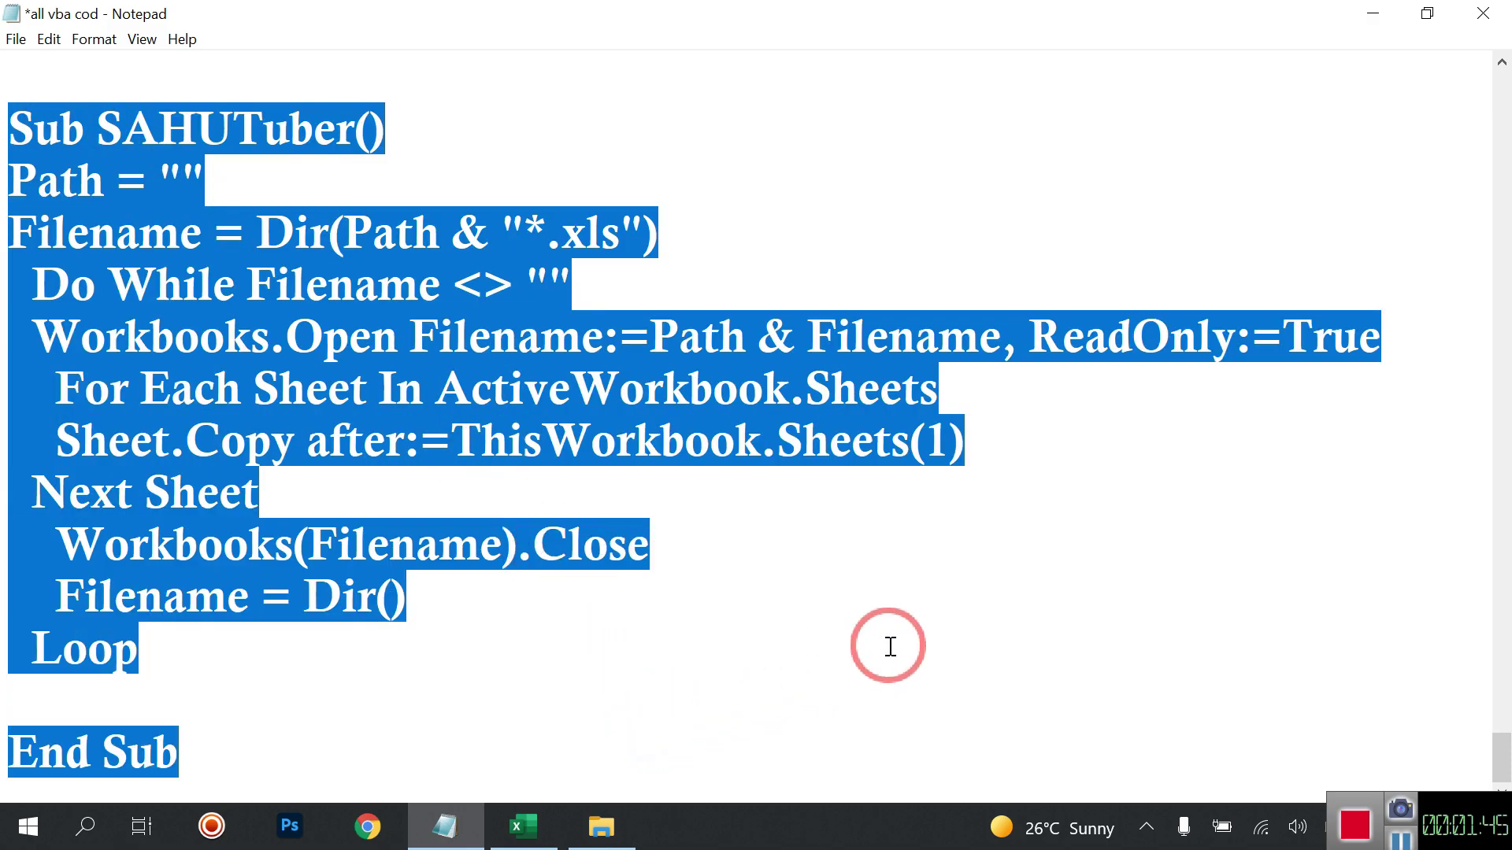
pyautogui.click(890, 647)
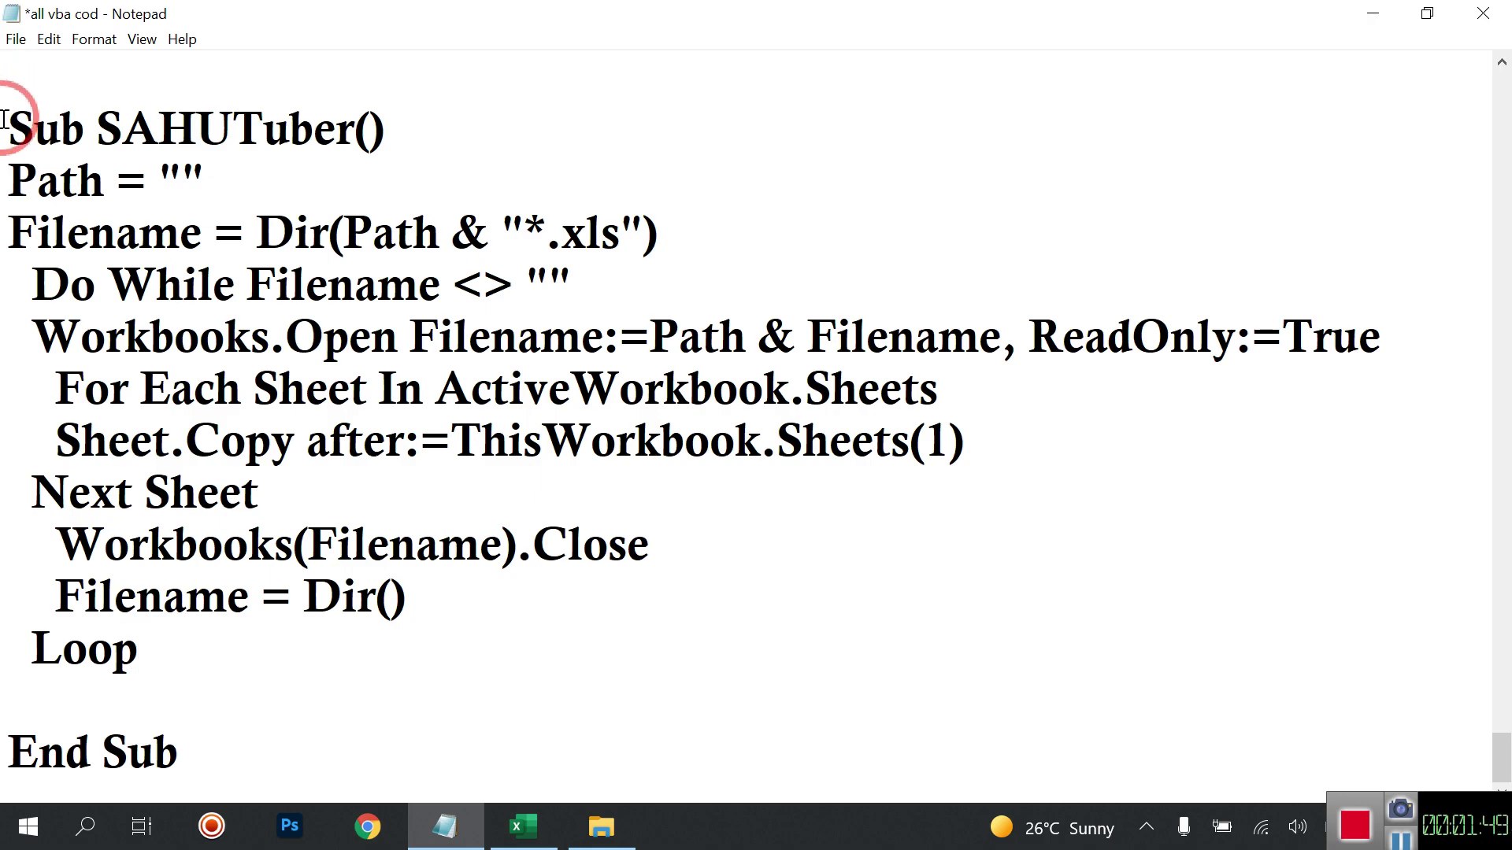
pyautogui.moveTo(4, 120); pyautogui.dragTo(656, 736)
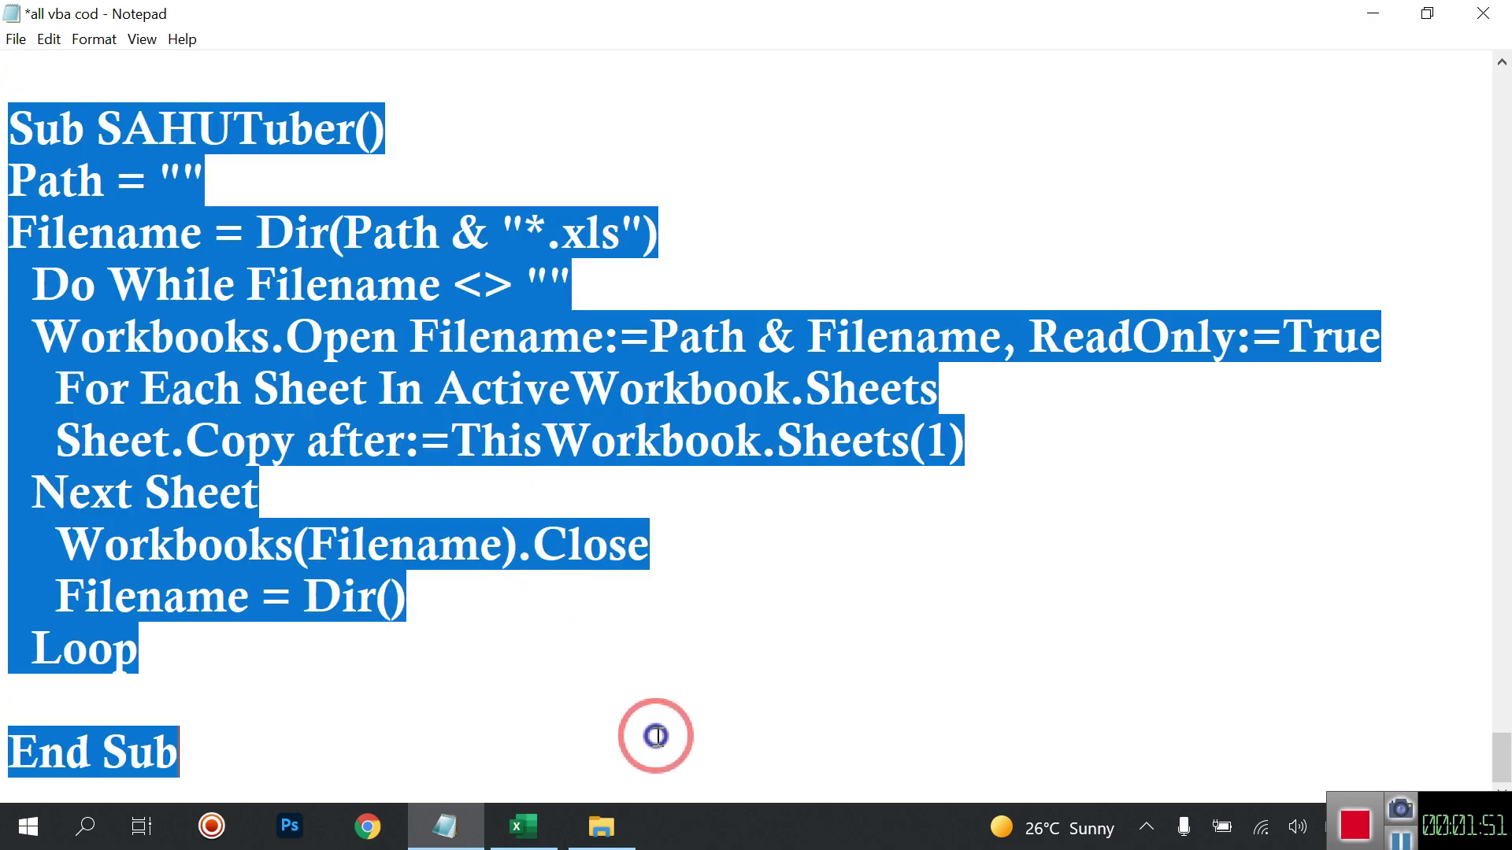
pyautogui.click(524, 826)
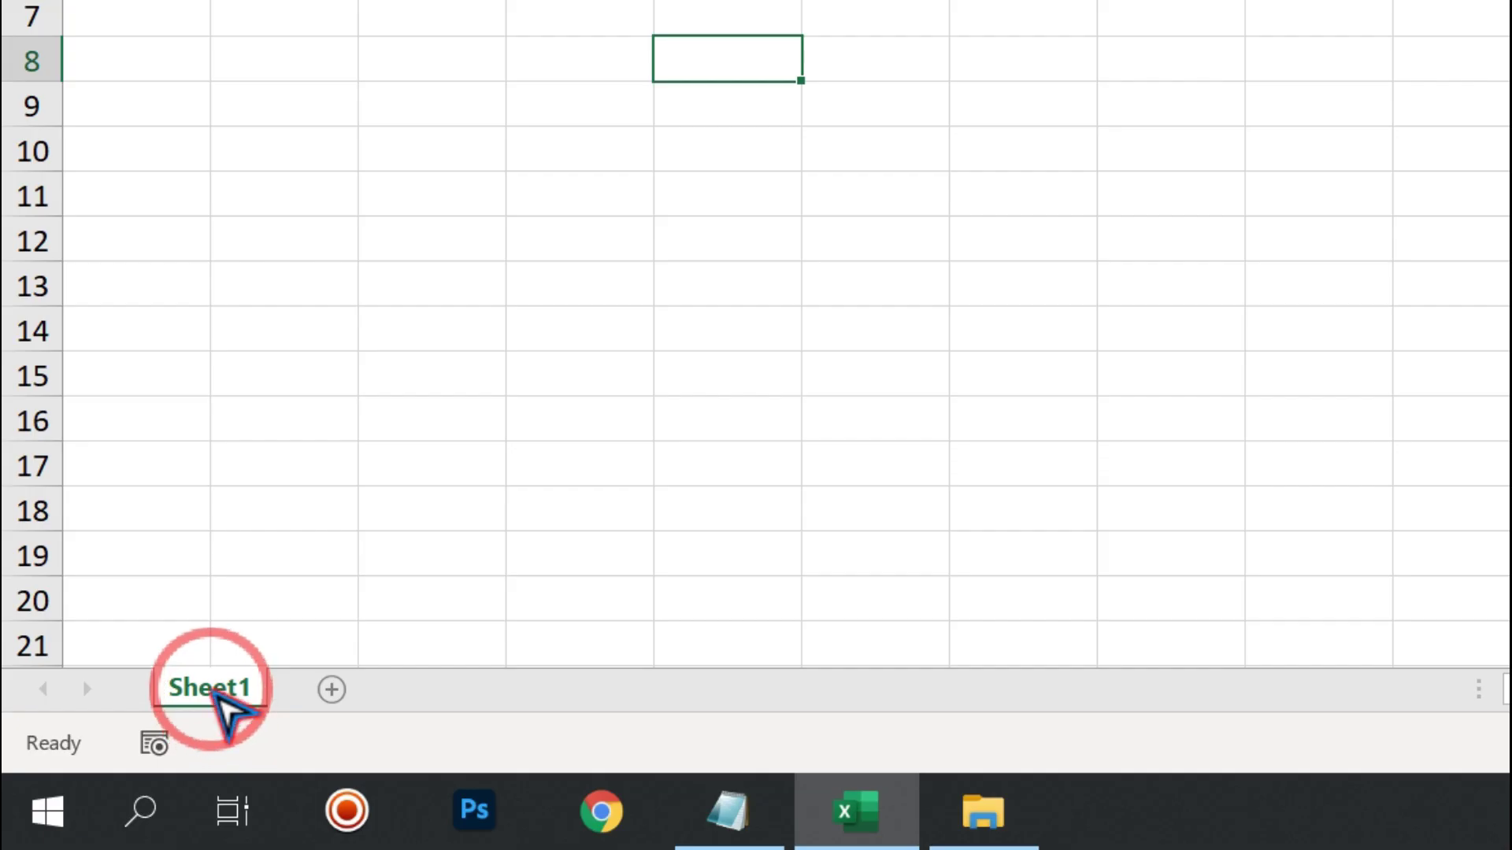
# Step: Open the VBA editor from the Sheet1 tab and insert a new Module1
pyautogui.rightClick(130, 752)
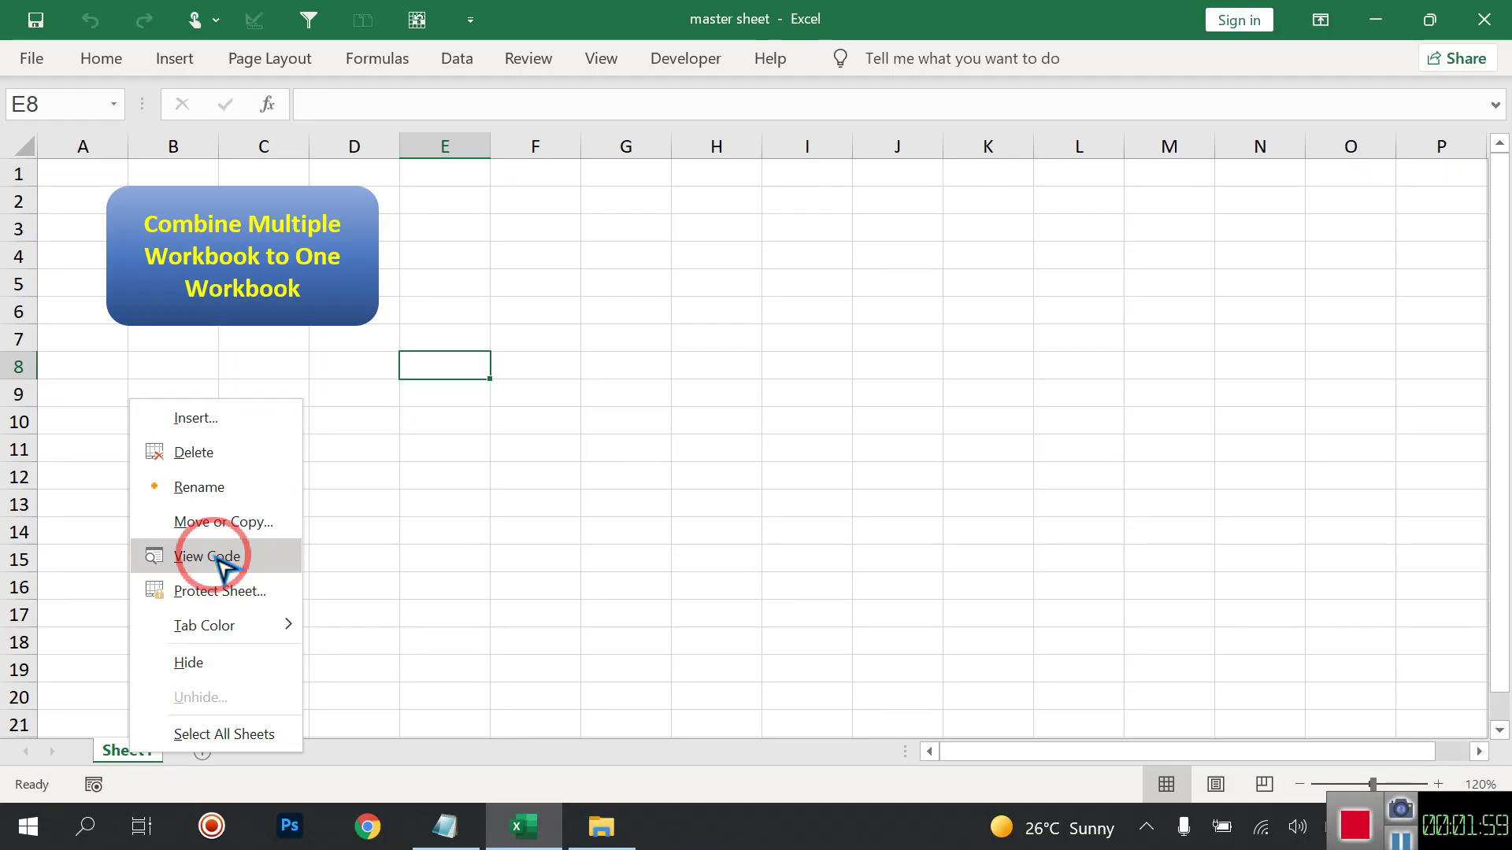
pyautogui.click(337, 371)
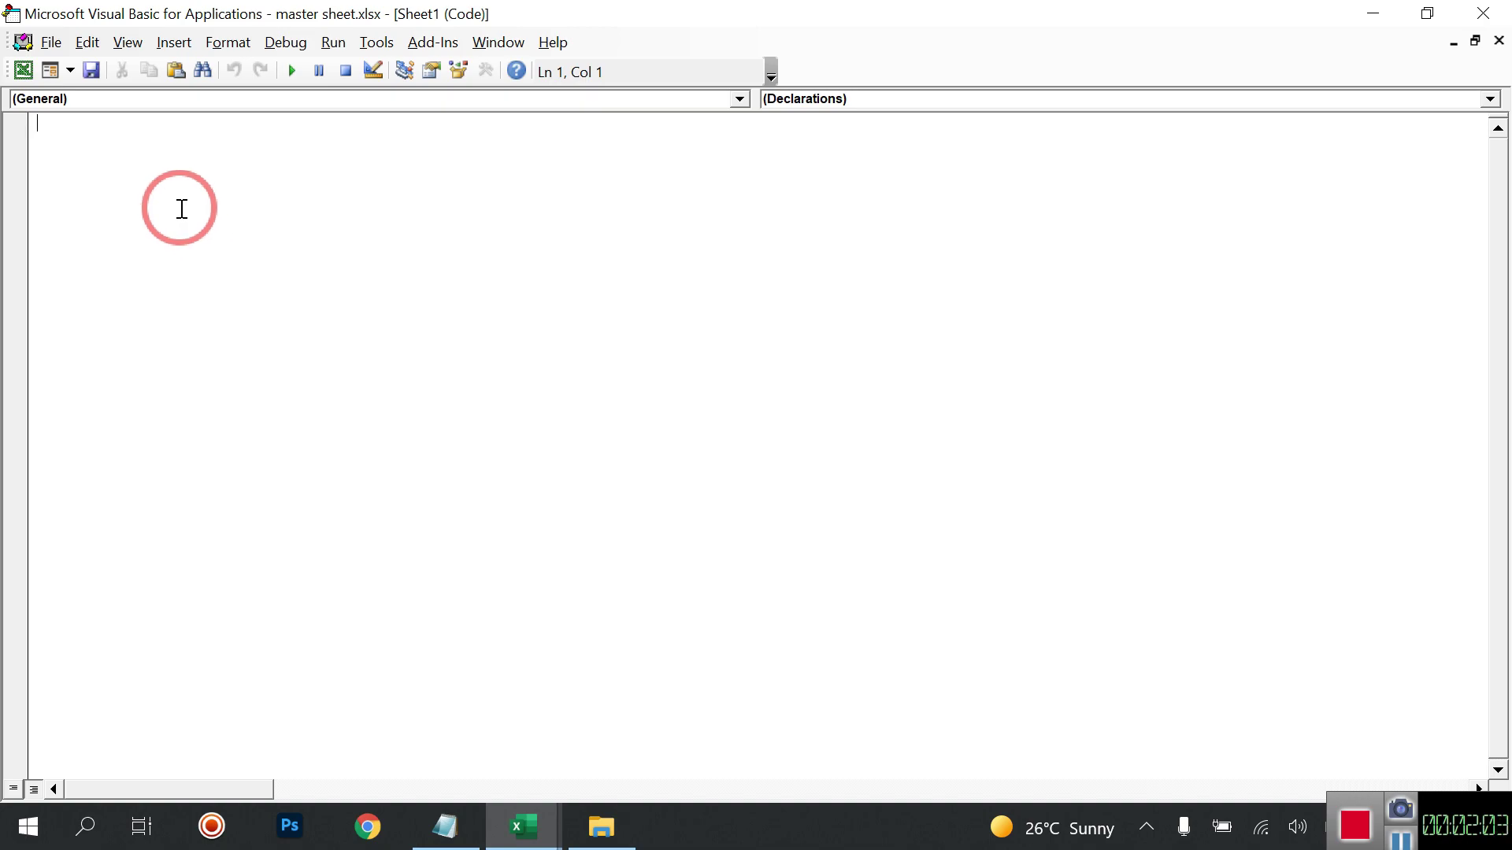
pyautogui.click(172, 39)
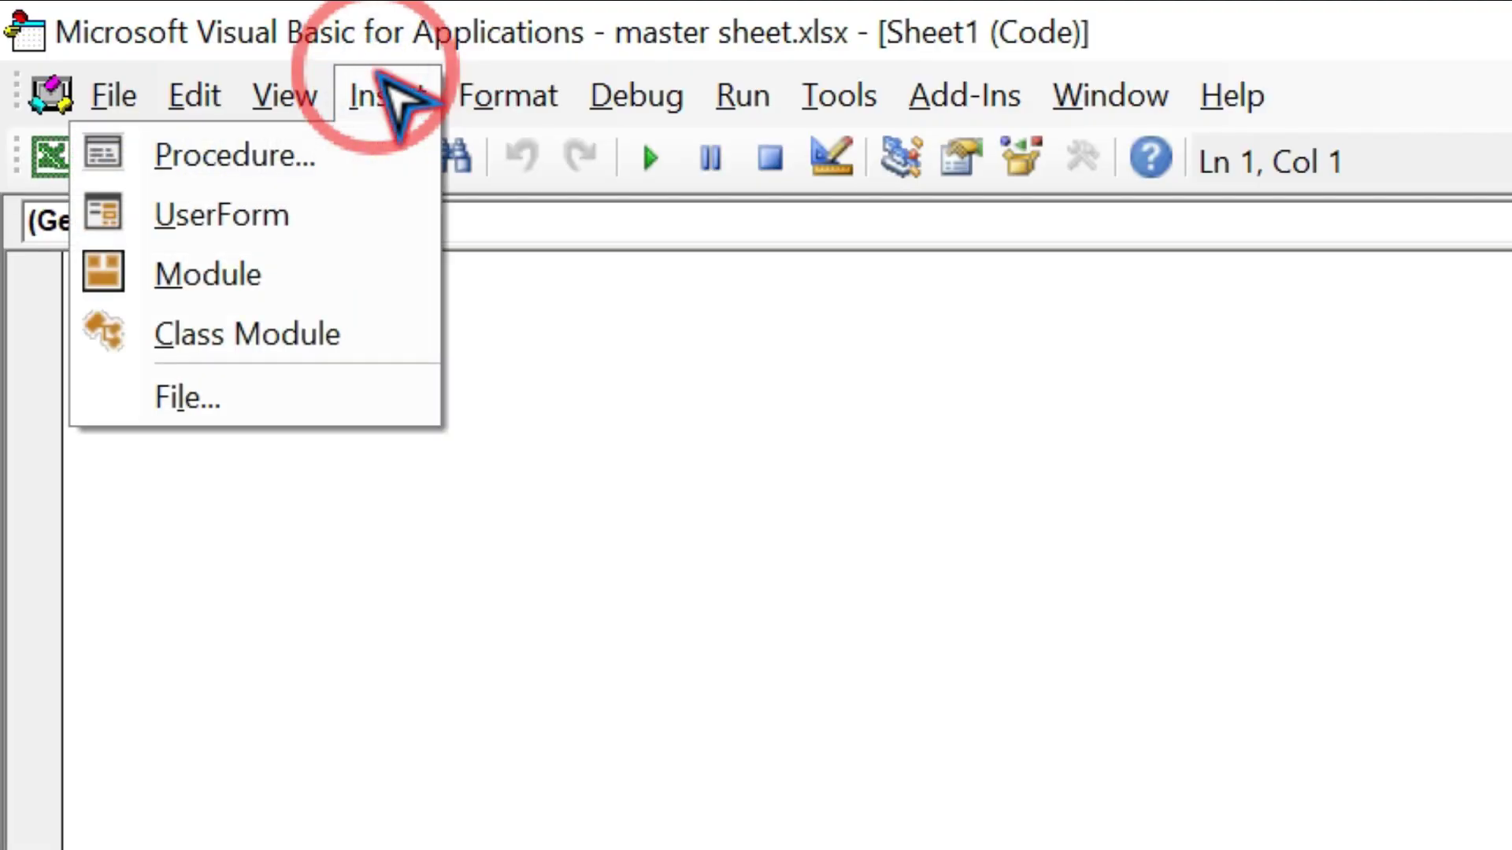
pyautogui.click(228, 274)
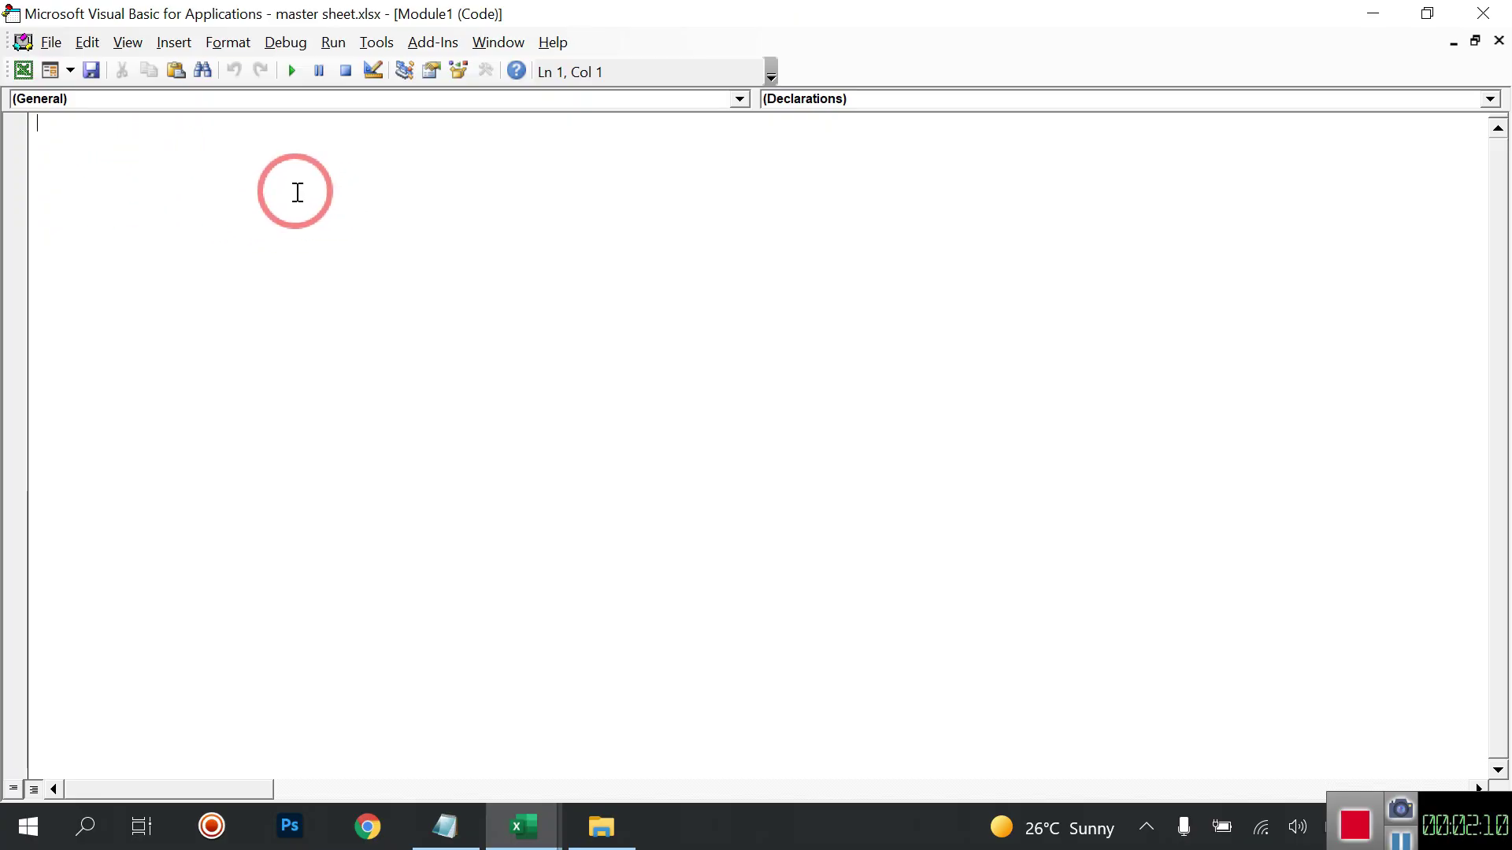
# Step: Paste the SAHUTuber macro into Module1 and place the cursor inside the empty Path quotes
pyautogui.hotkey('ctrl', 'v')
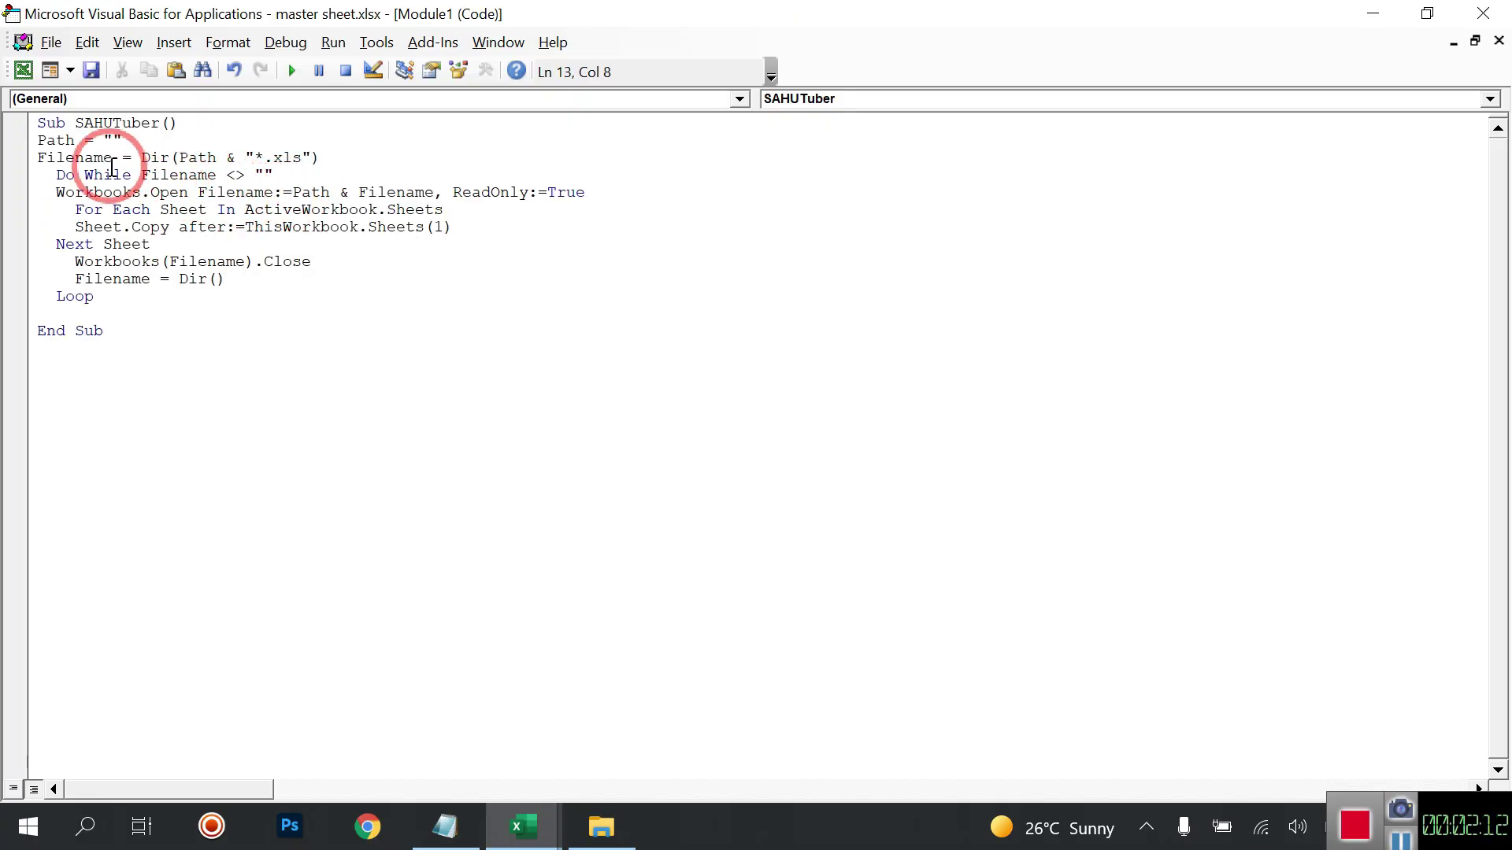
pyautogui.moveTo(37, 124); pyautogui.dragTo(319, 268)
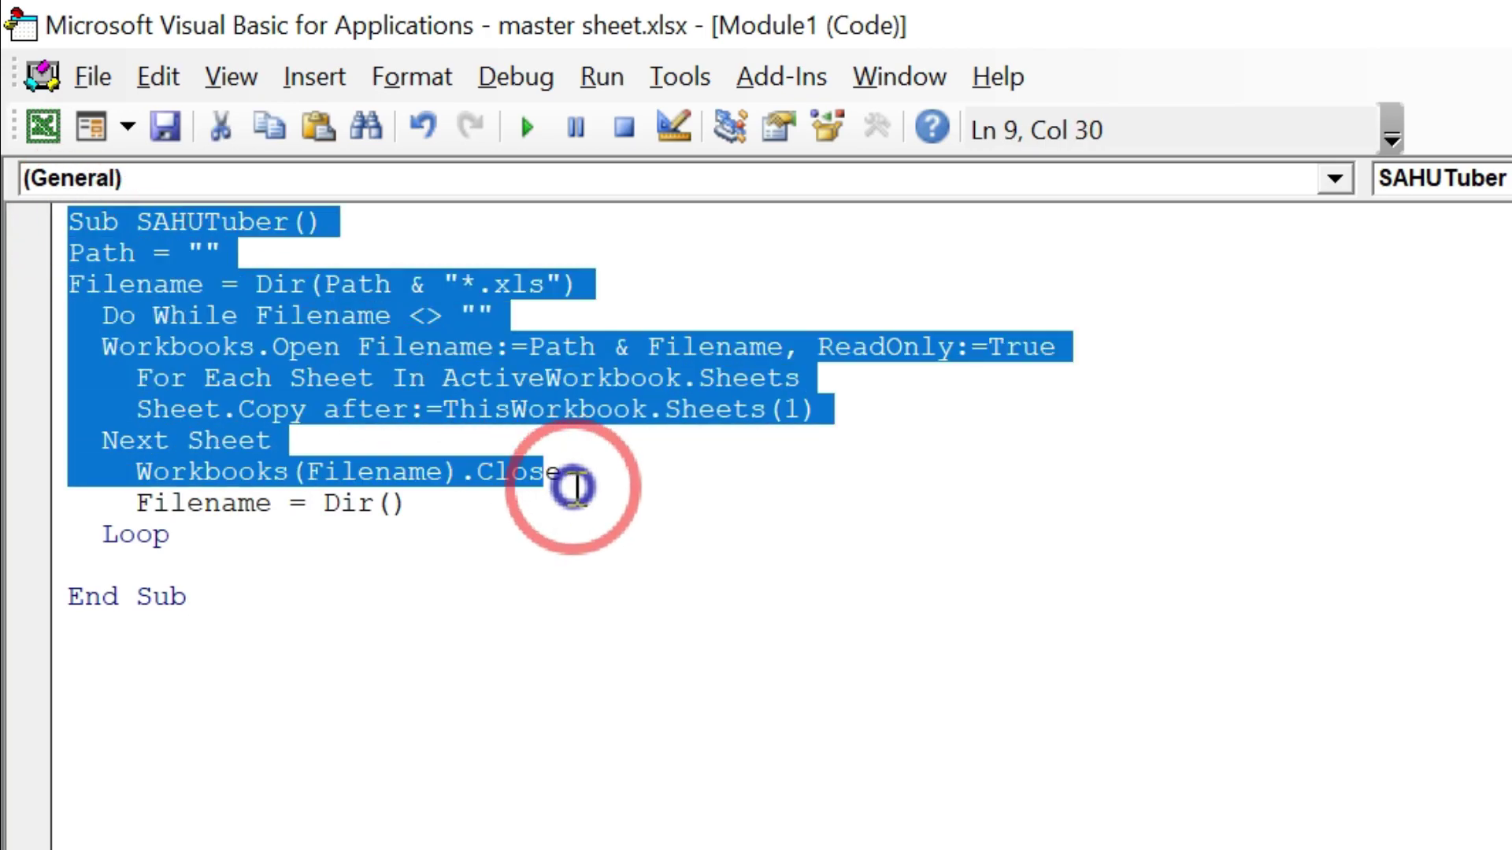
pyautogui.moveTo(575, 488); pyautogui.dragTo(675, 574)
pyautogui.click(787, 719)
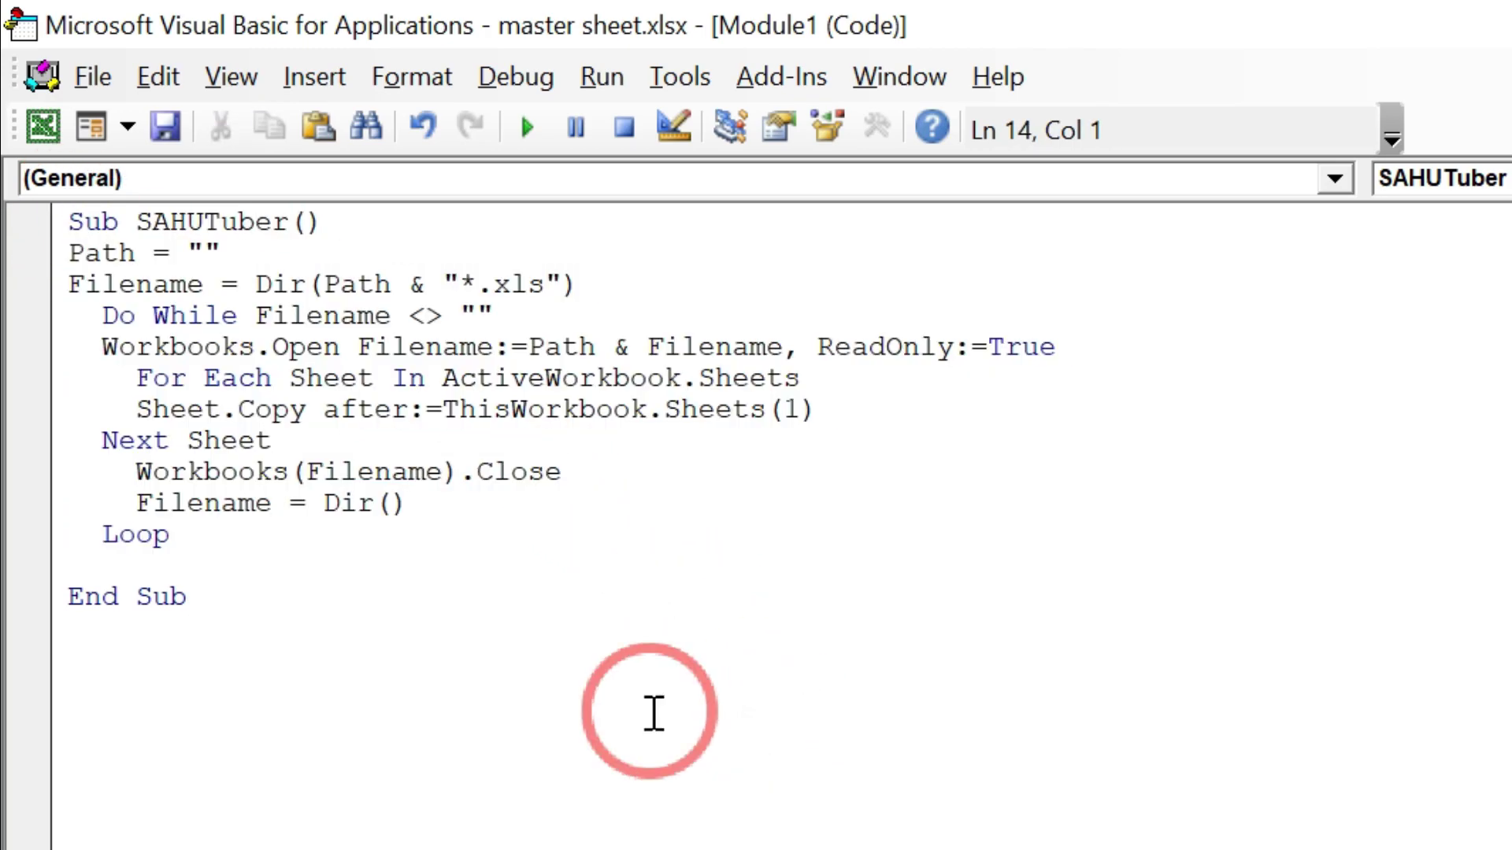
pyautogui.click(202, 250)
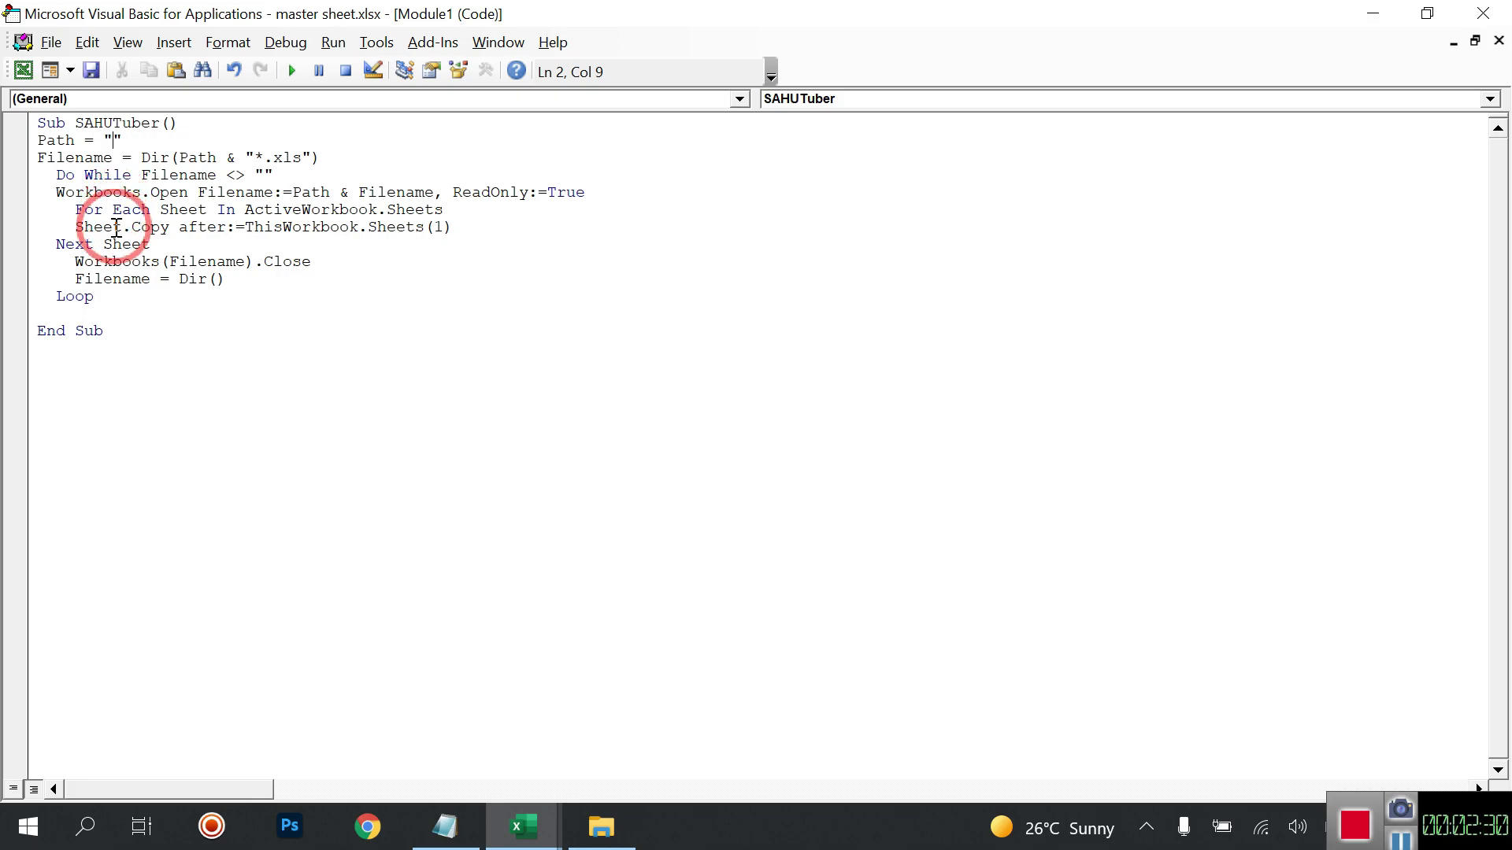
# Step: Check the MASTER DATA folder's path in its address bar, then close the folder window
pyautogui.click(601, 826)
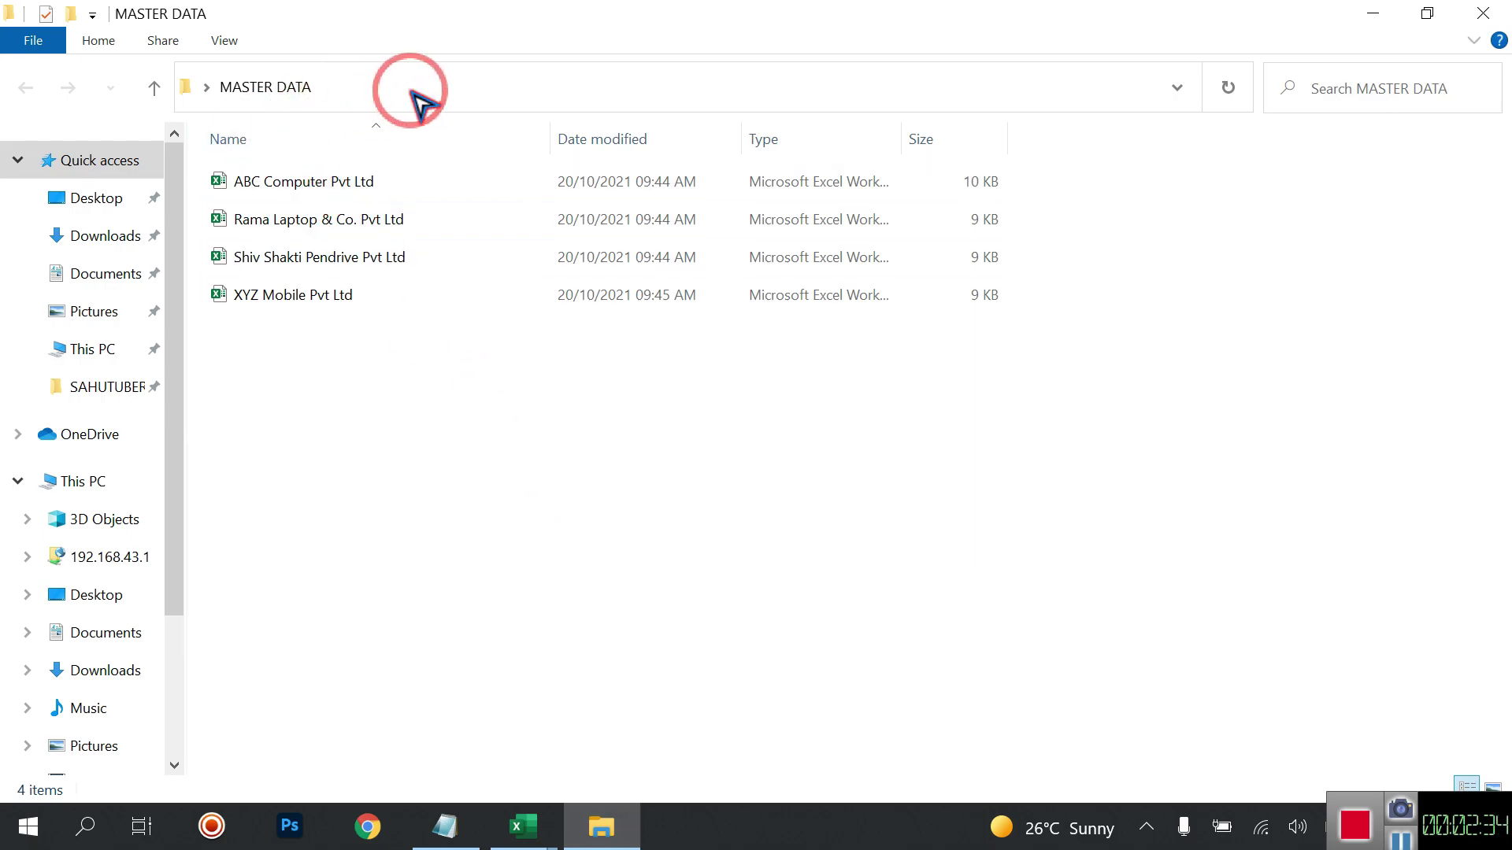
pyautogui.click(600, 130)
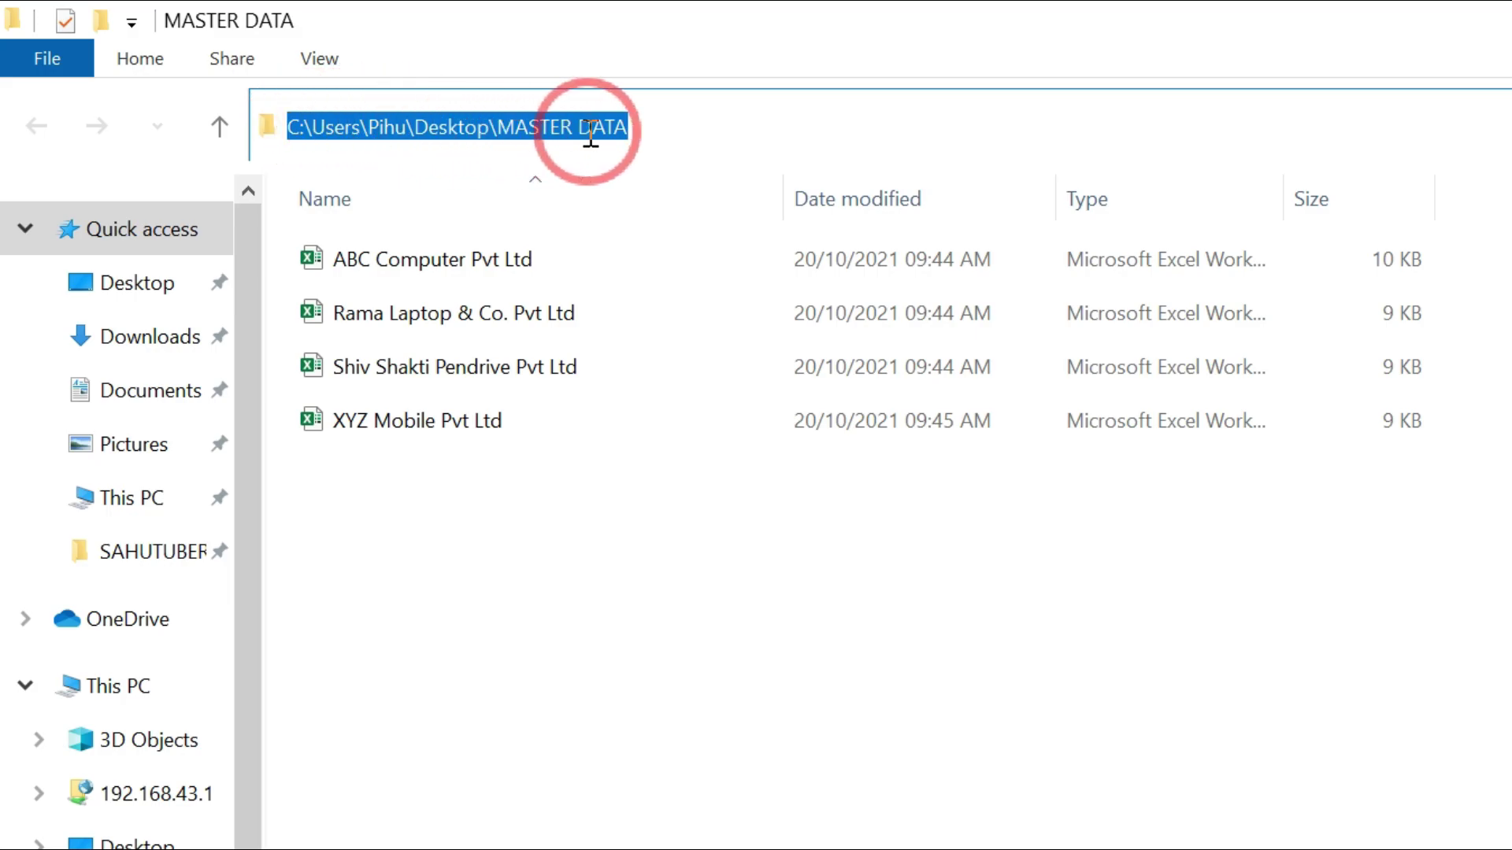
pyautogui.click(665, 128)
pyautogui.click(1492, 9)
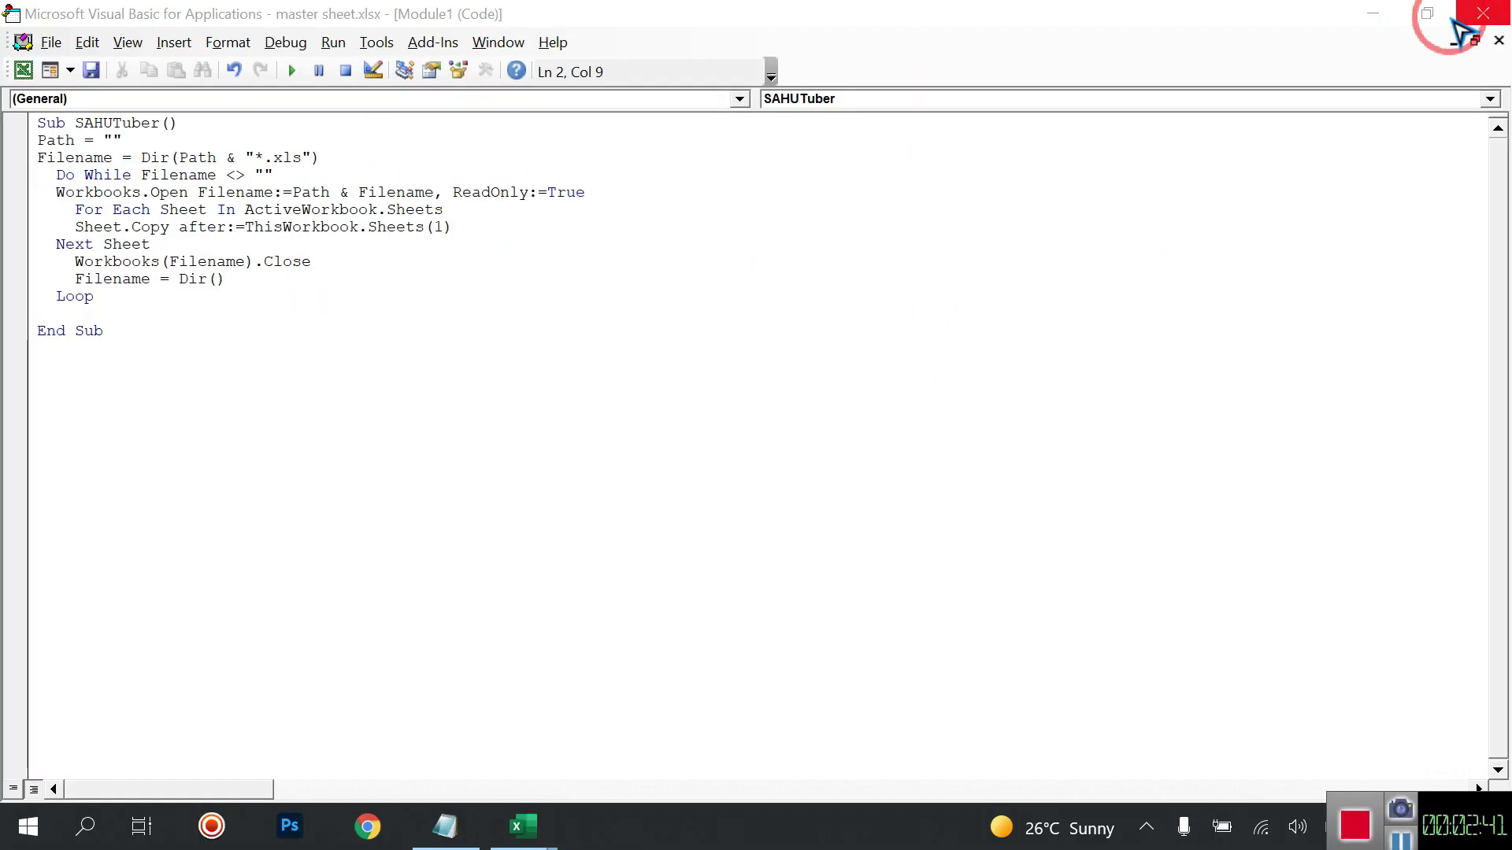
# Step: Minimise the other windows, reopen MASTER DATA from the Desktop, and select its address-bar path
pyautogui.click(1376, 14)
pyautogui.click(1376, 20)
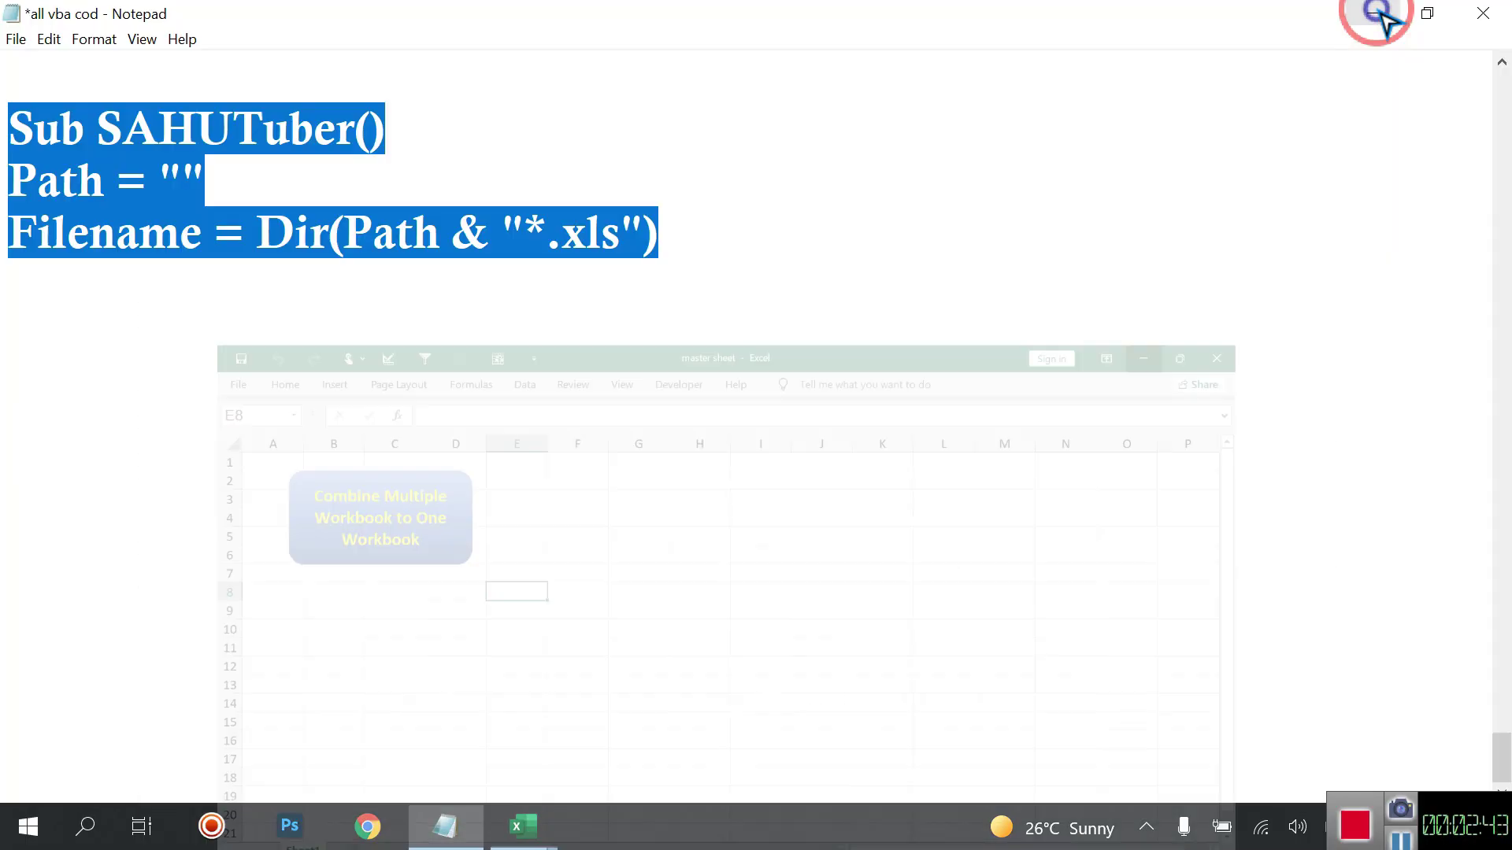
pyautogui.click(1378, 13)
pyautogui.click(596, 699)
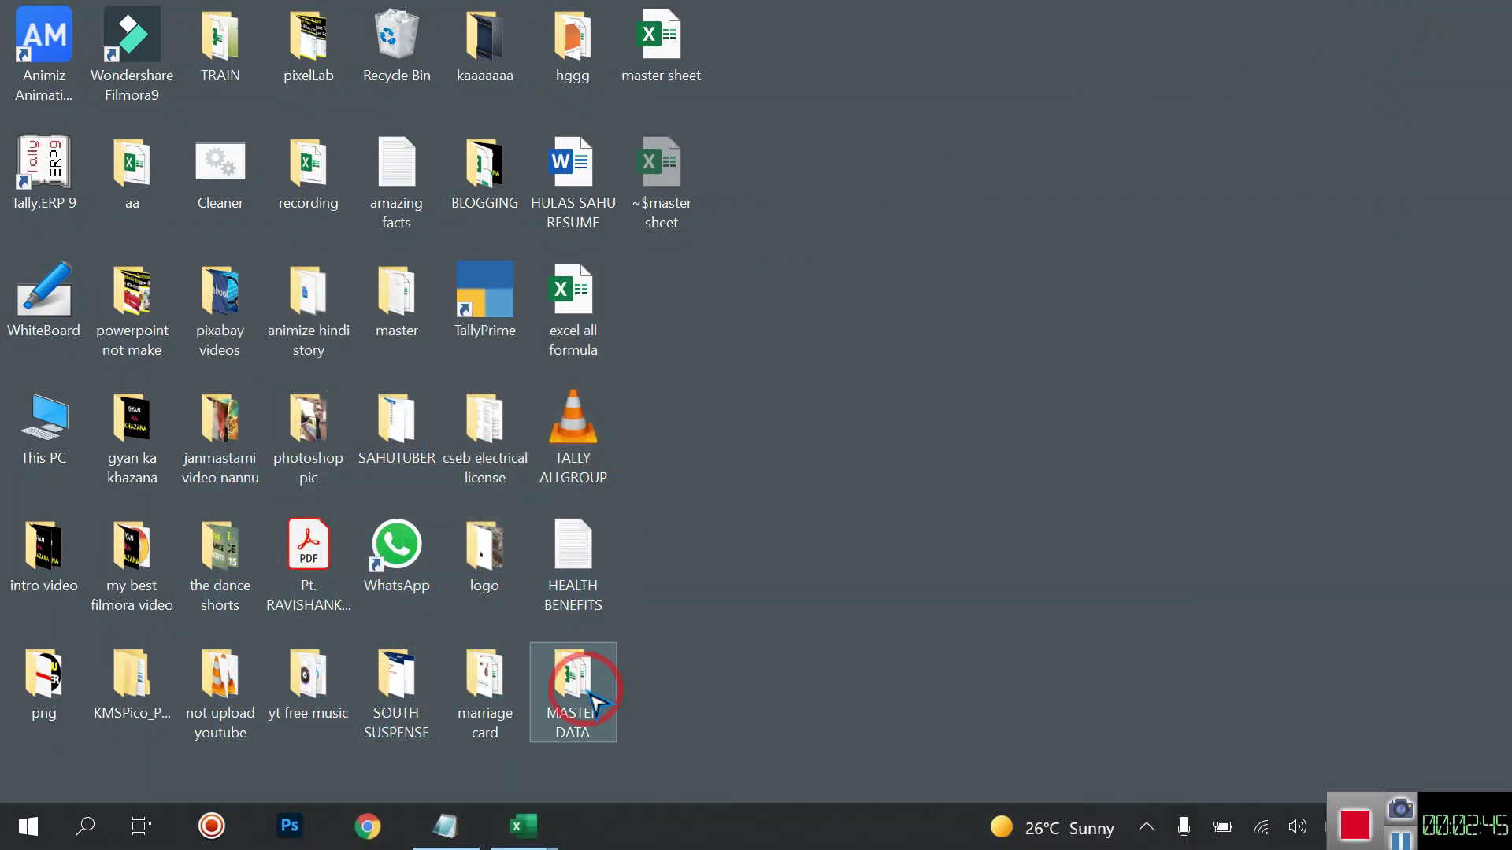
pyautogui.doubleClick(596, 699)
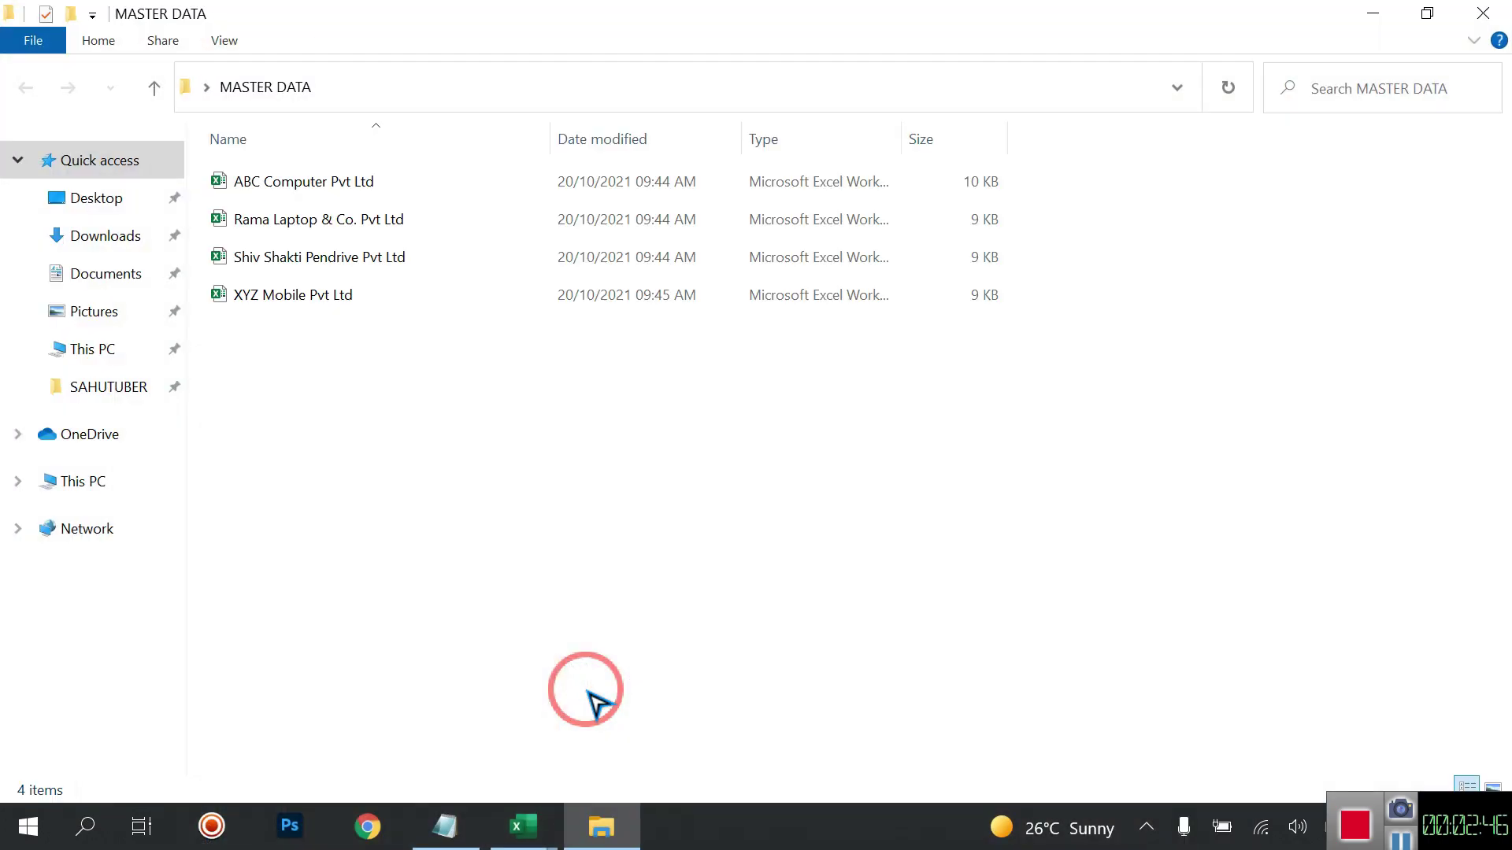
pyautogui.click(464, 82)
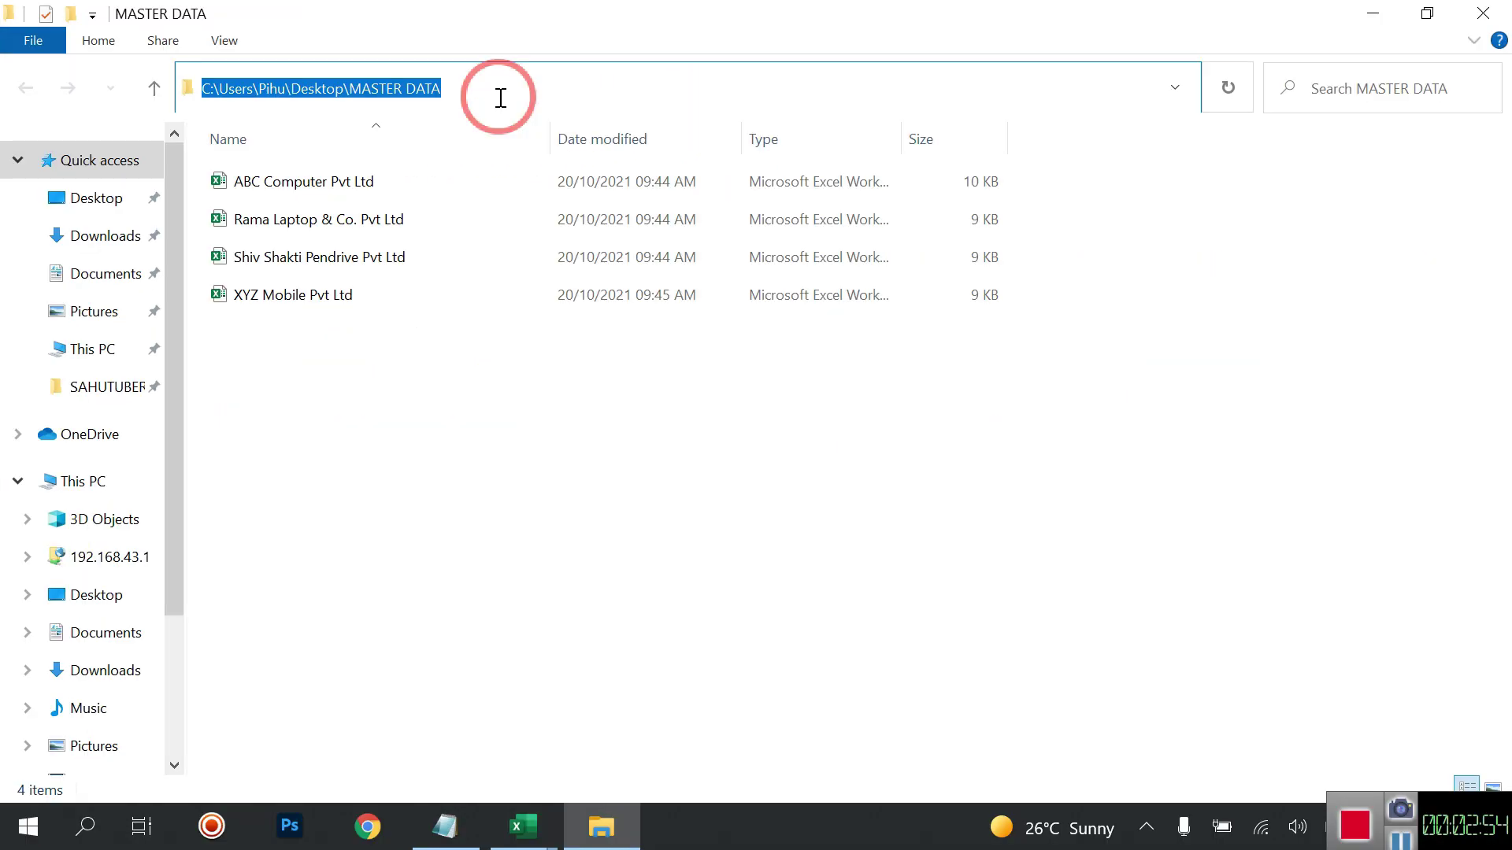
pyautogui.moveTo(523, 826)
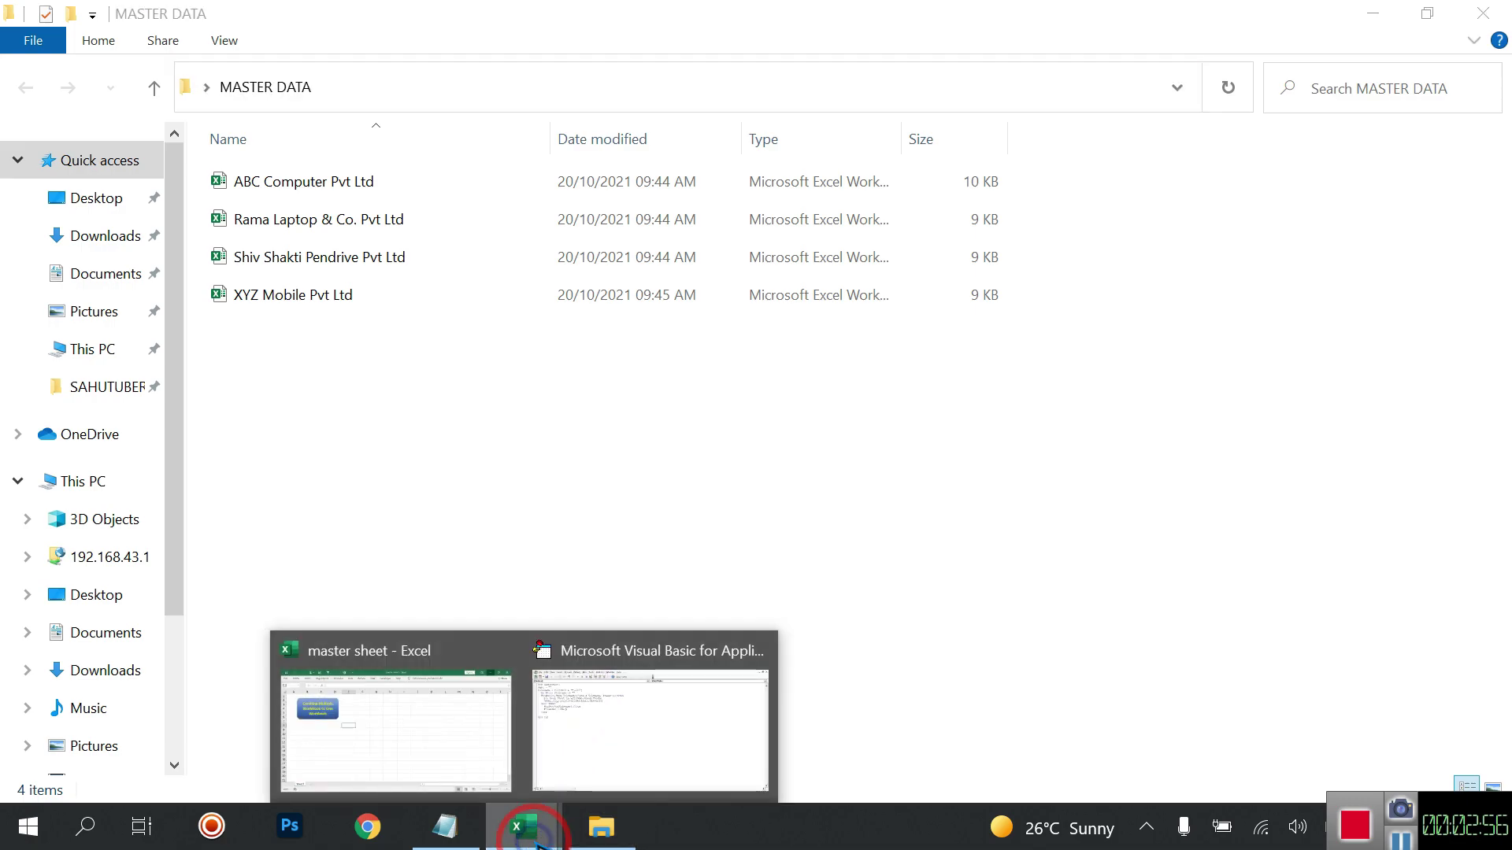
# Step: Enter the Desktop MASTER DATA folder path plus a trailing backslash as the macro's Path, then close the editor
pyautogui.click(630, 721)
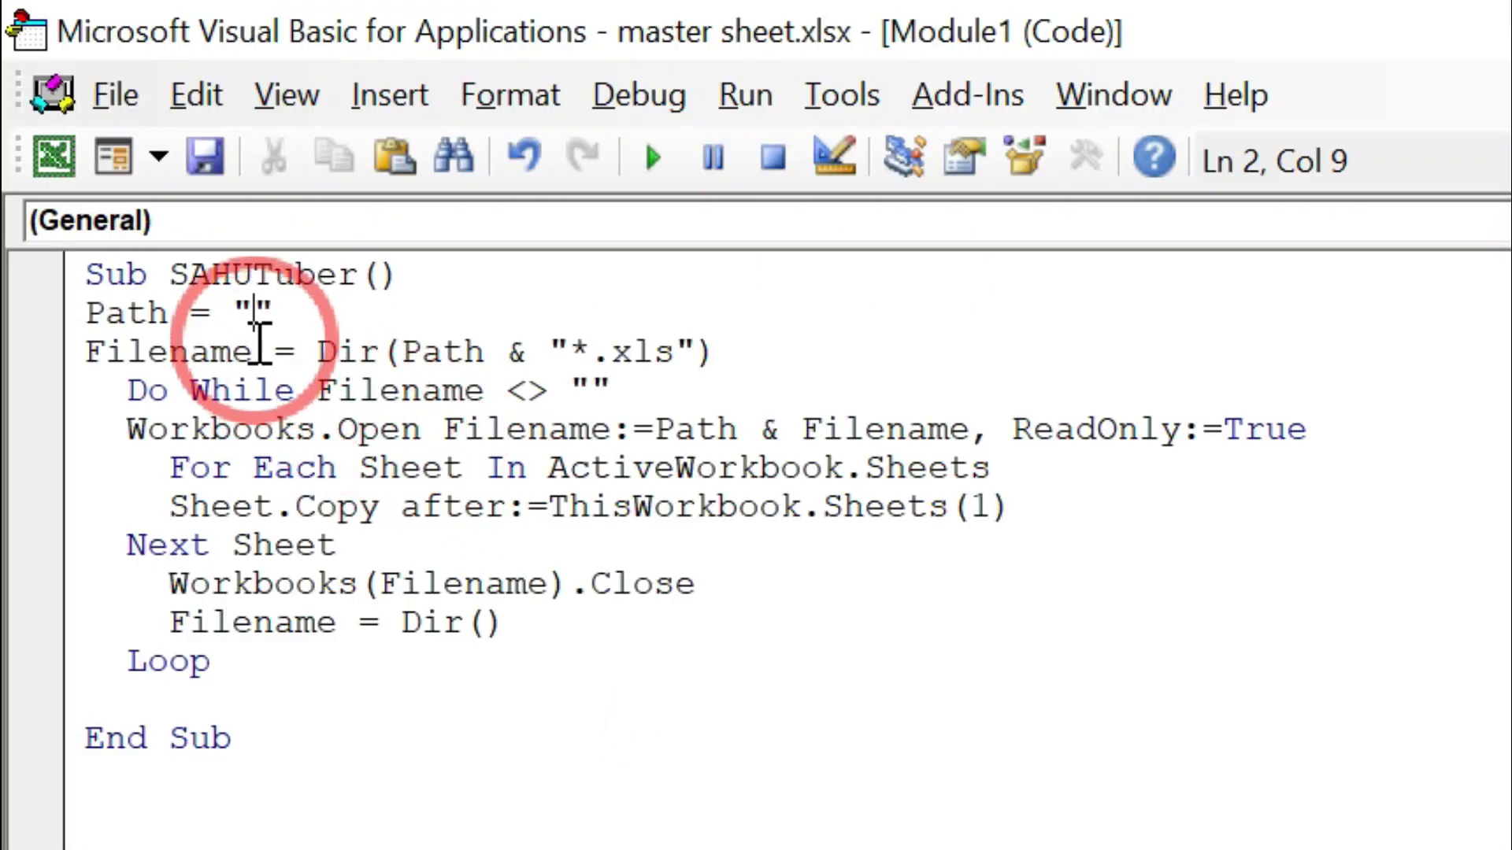
pyautogui.write('C:\\Users\\Pihu\\Desktop\\MASTER DATA')
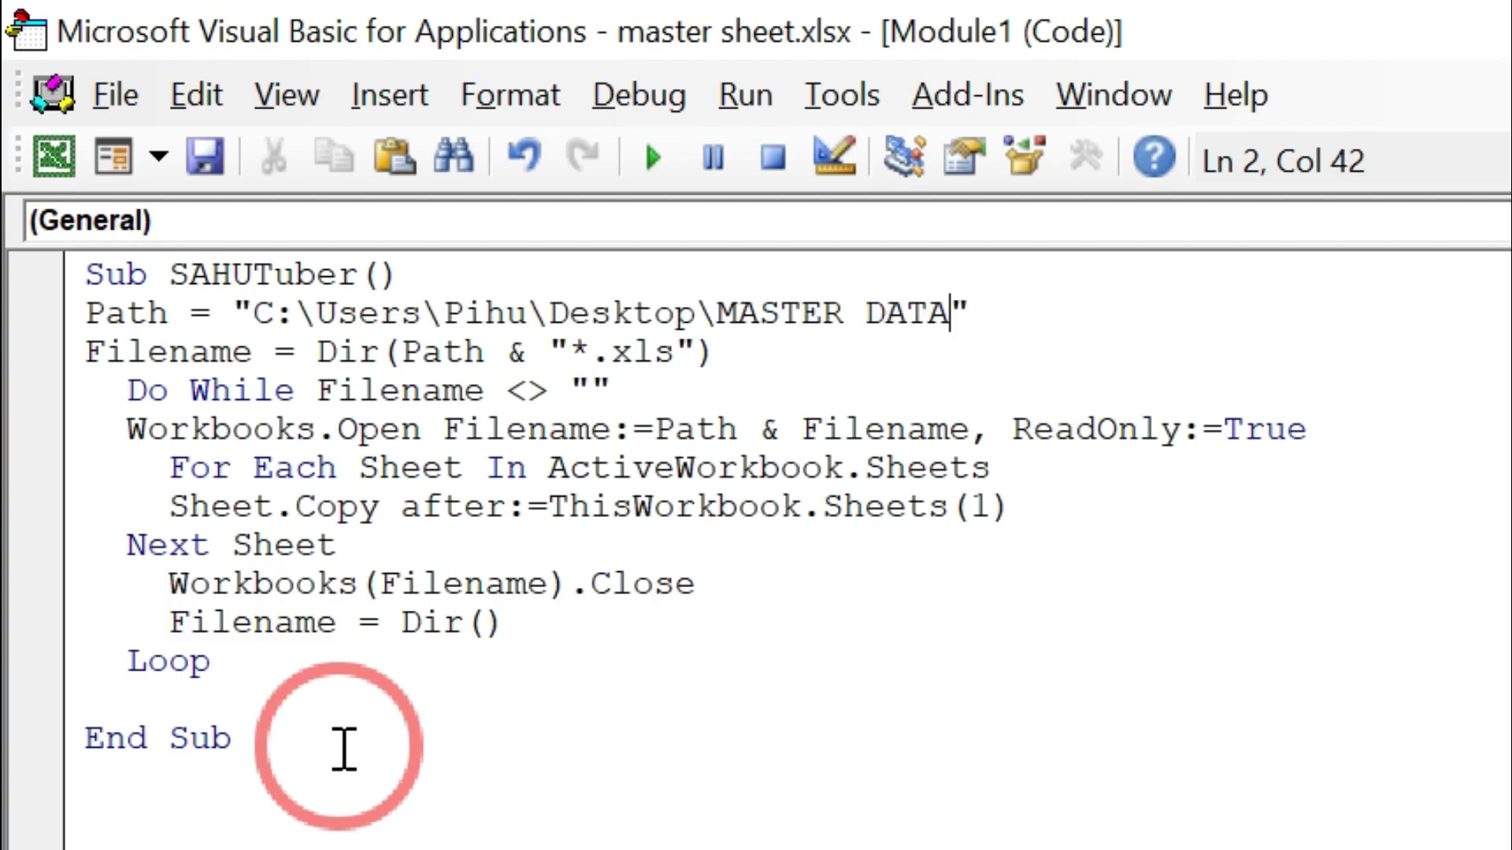
pyautogui.moveTo(251, 313); pyautogui.dragTo(941, 315)
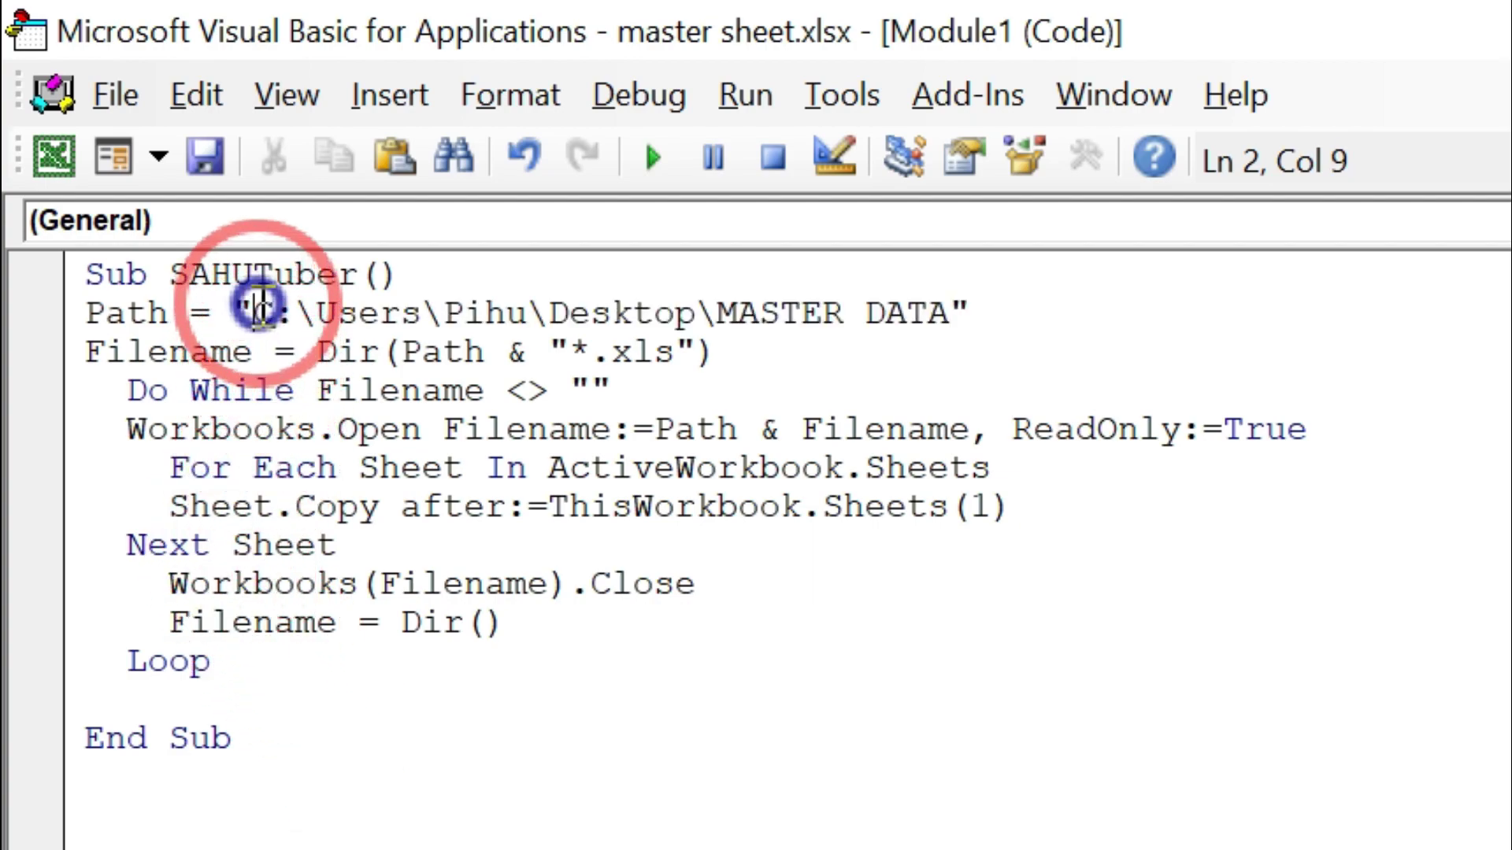
pyautogui.click(947, 313)
pyautogui.write('\\')
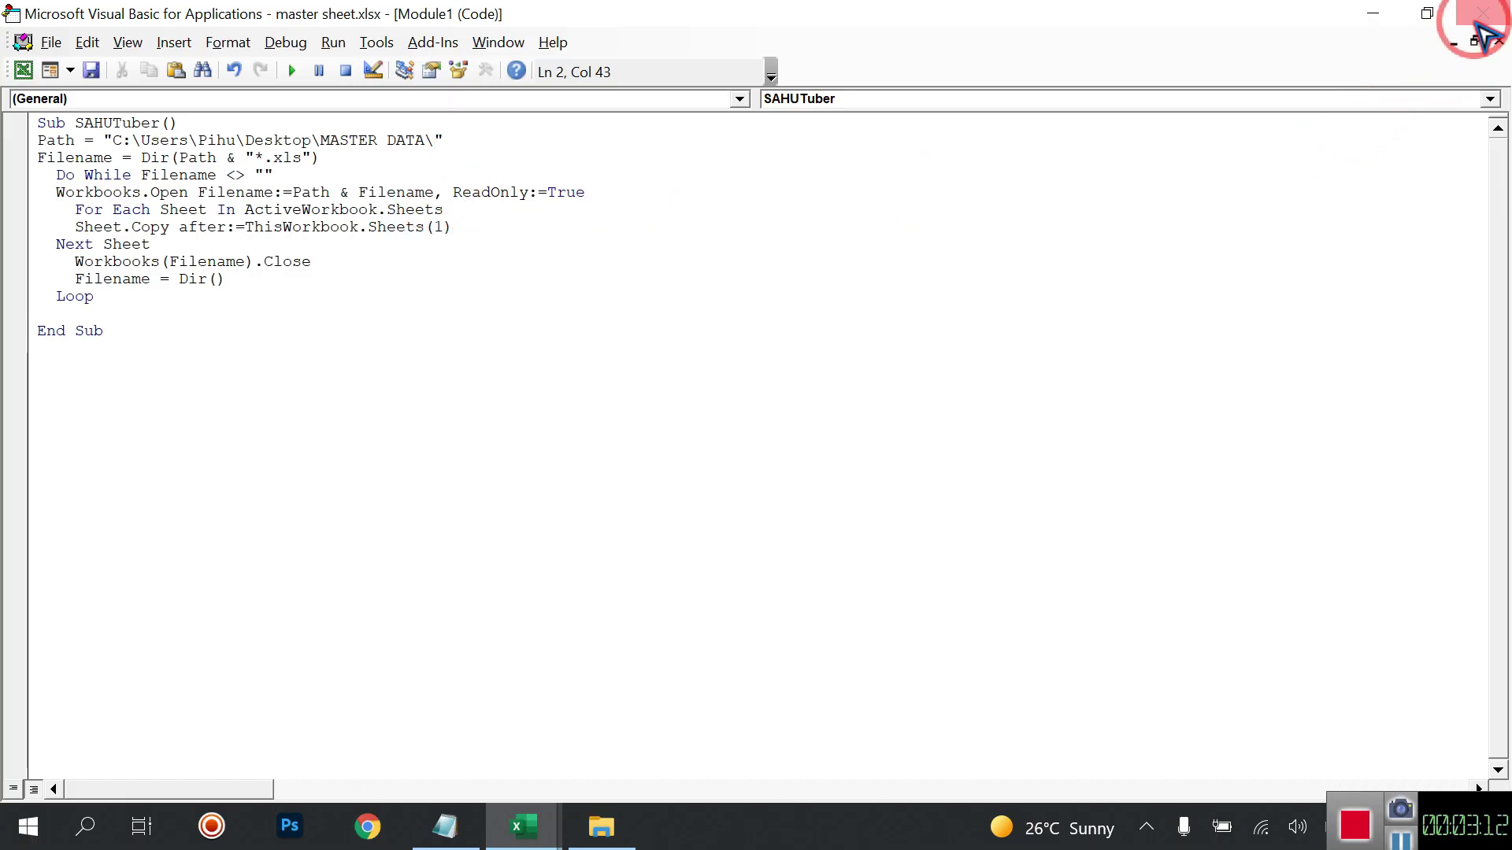
pyautogui.click(1479, 22)
# Step: Draw a rounded rectangle over cells F3:H6 on Sheet1
pyautogui.click(901, 347)
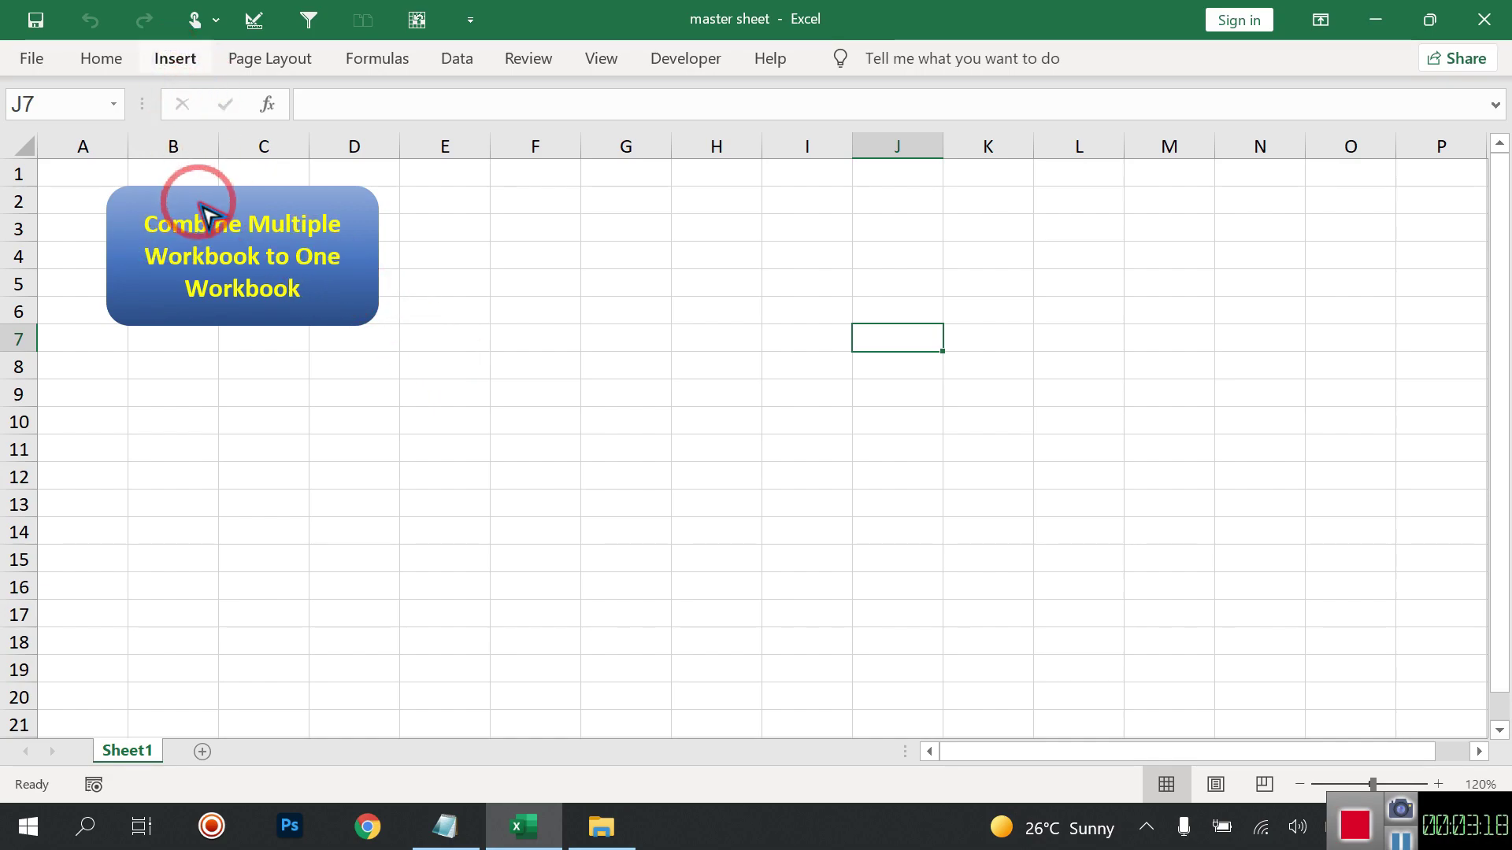
pyautogui.click(174, 63)
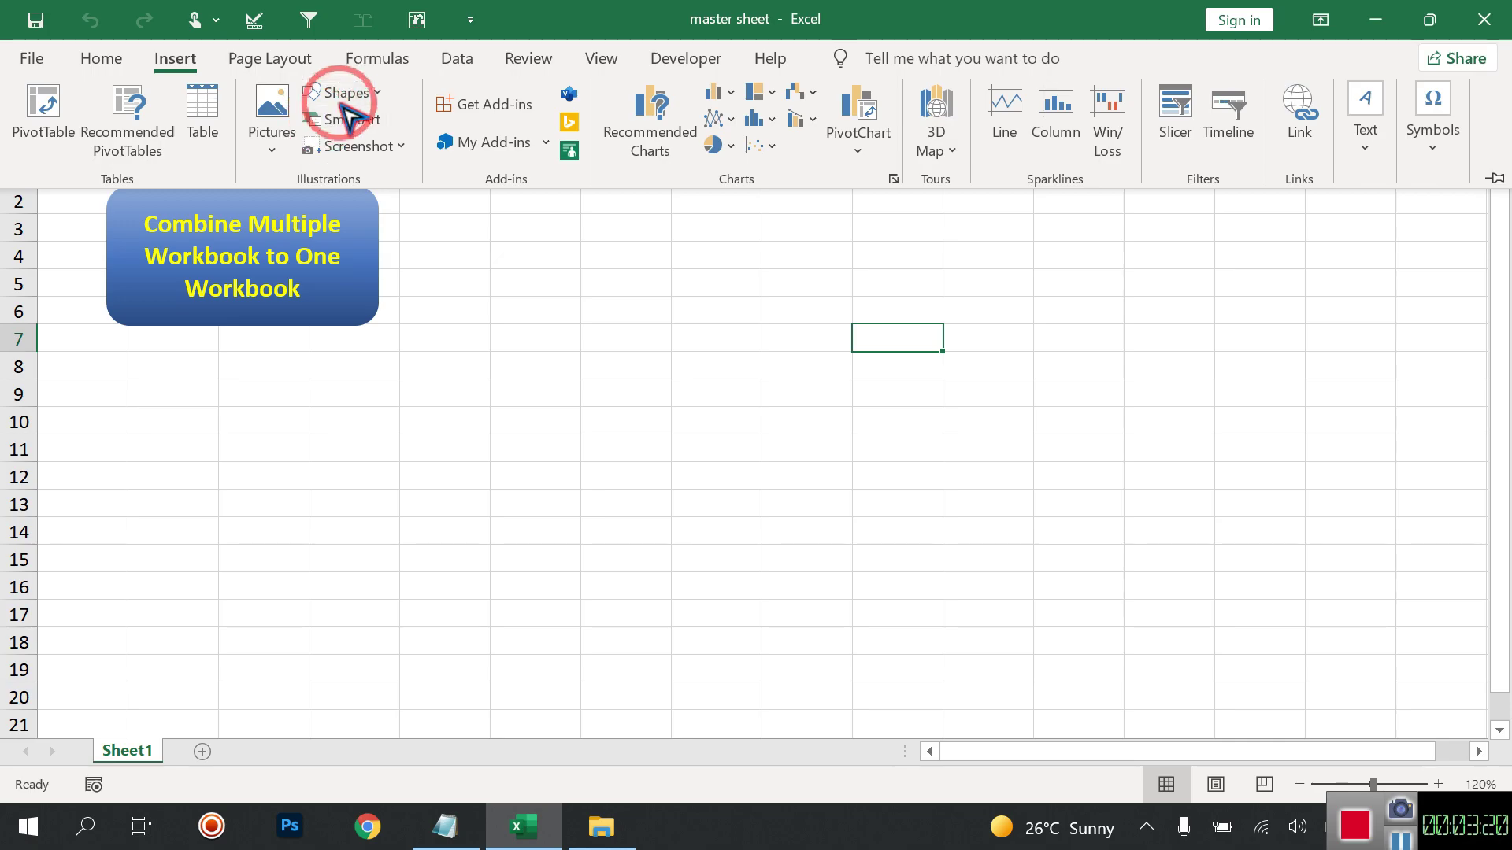
pyautogui.click(354, 92)
pyautogui.click(429, 154)
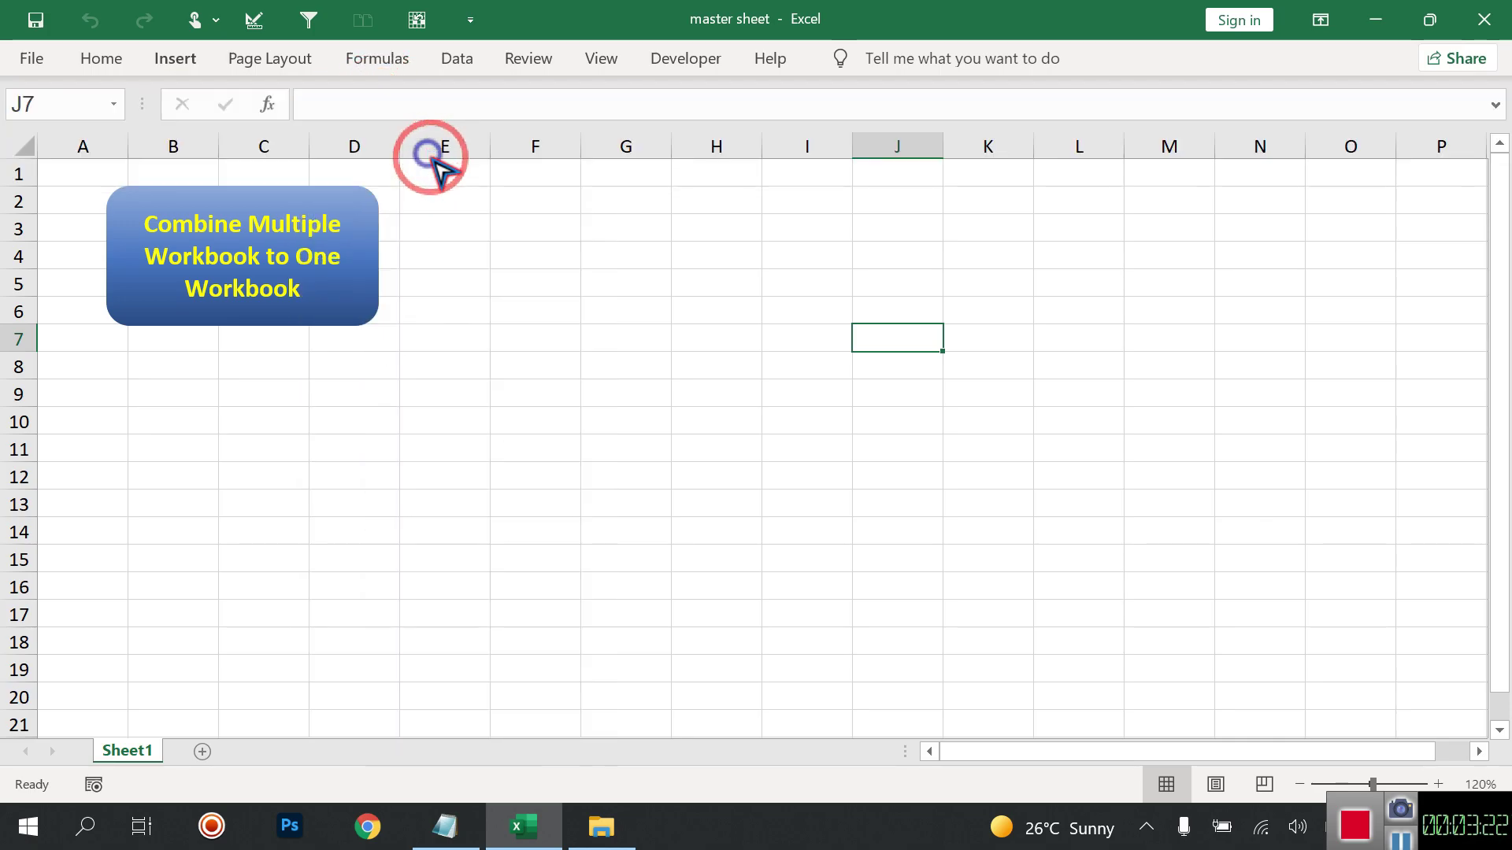
pyautogui.moveTo(467, 210); pyautogui.dragTo(760, 333)
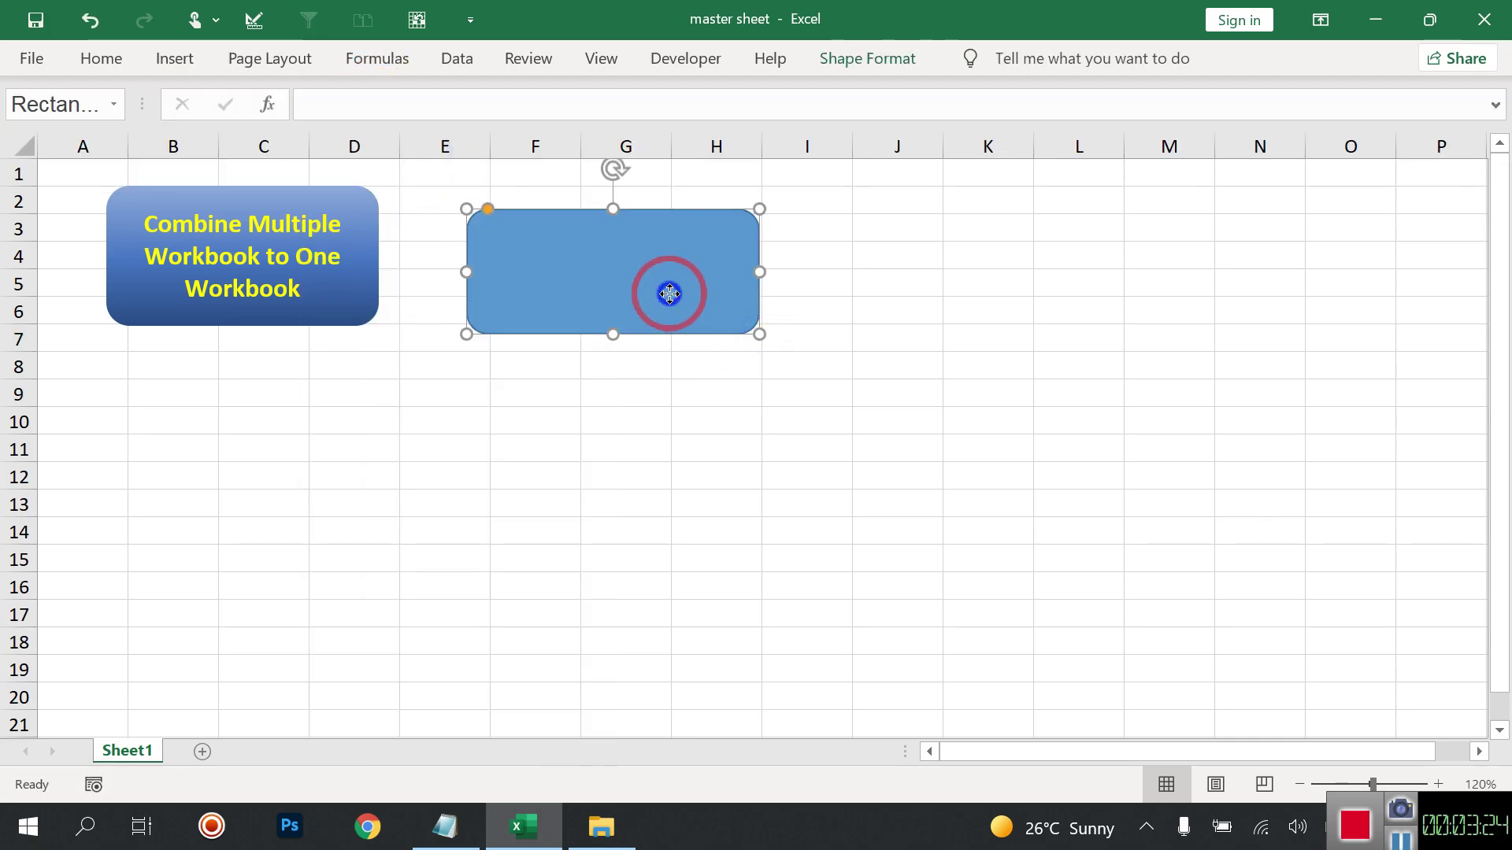
# Step: Give the rectangle a solid green shape style and start editing its text
pyautogui.rightClick(669, 295)
pyautogui.click(701, 158)
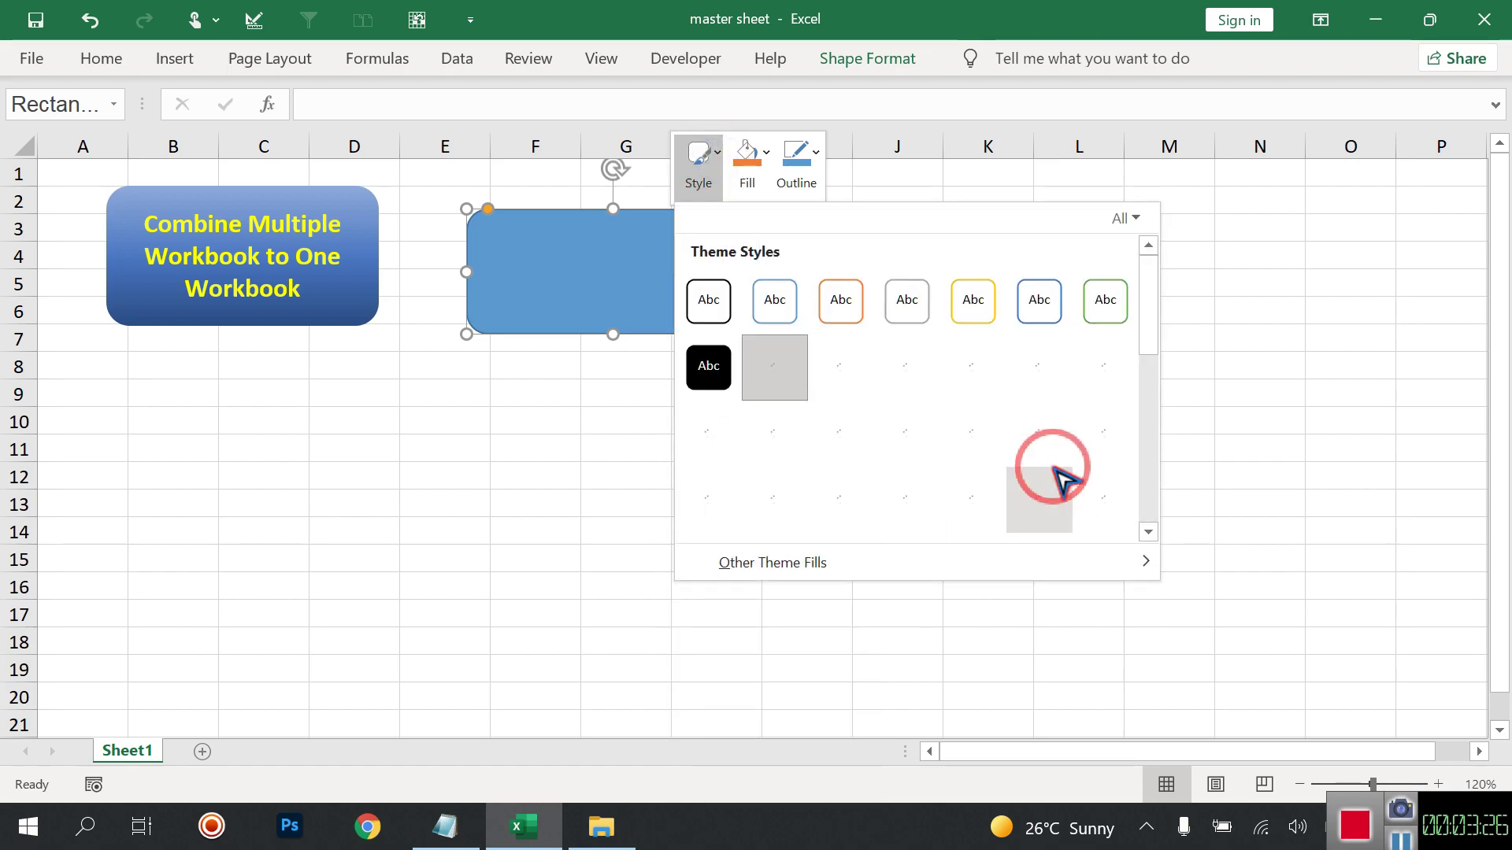
pyautogui.click(1107, 434)
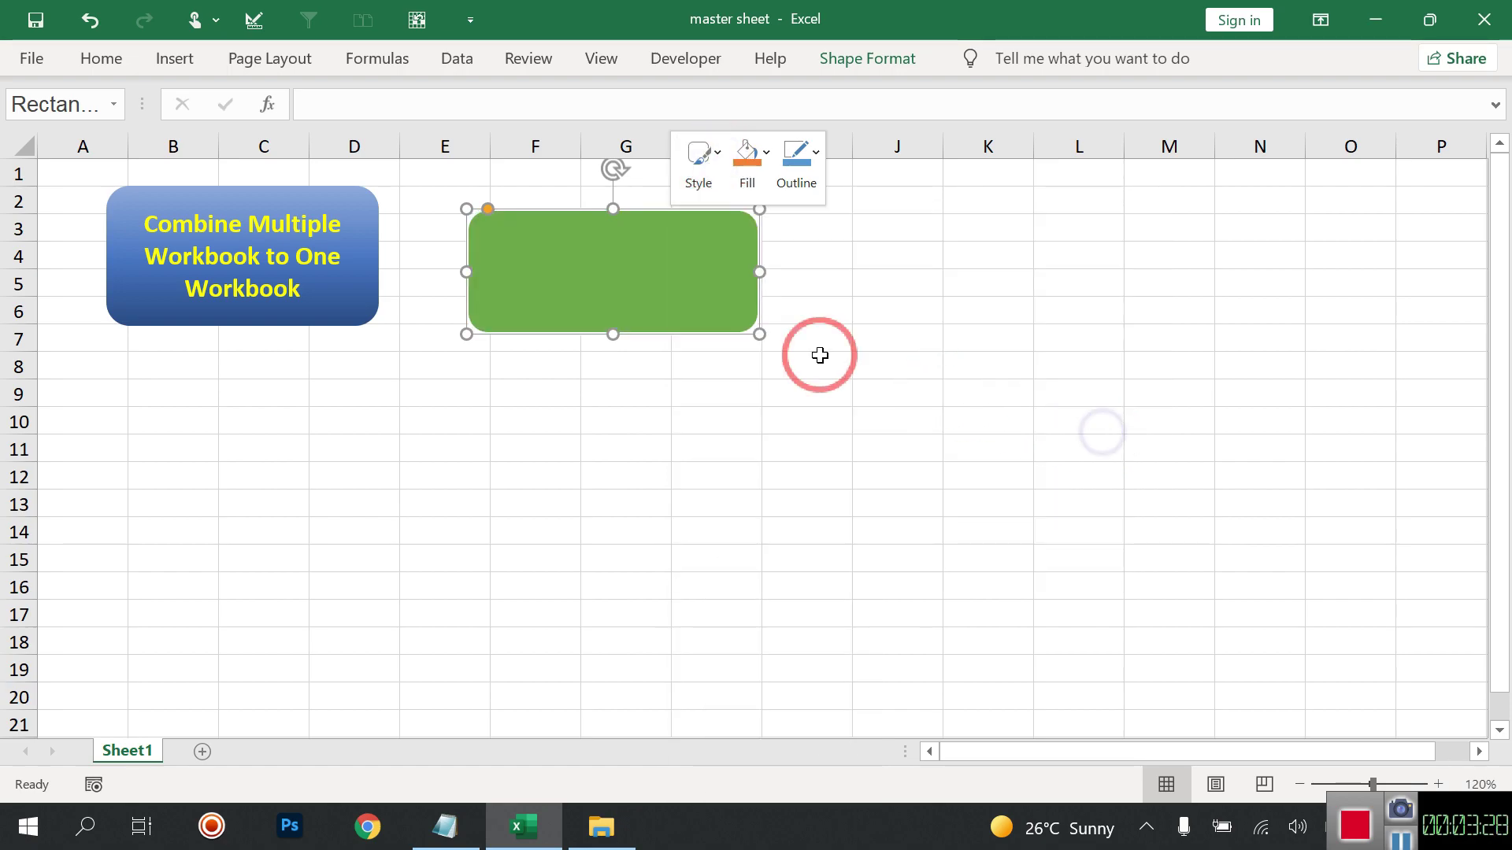
pyautogui.rightClick(624, 285)
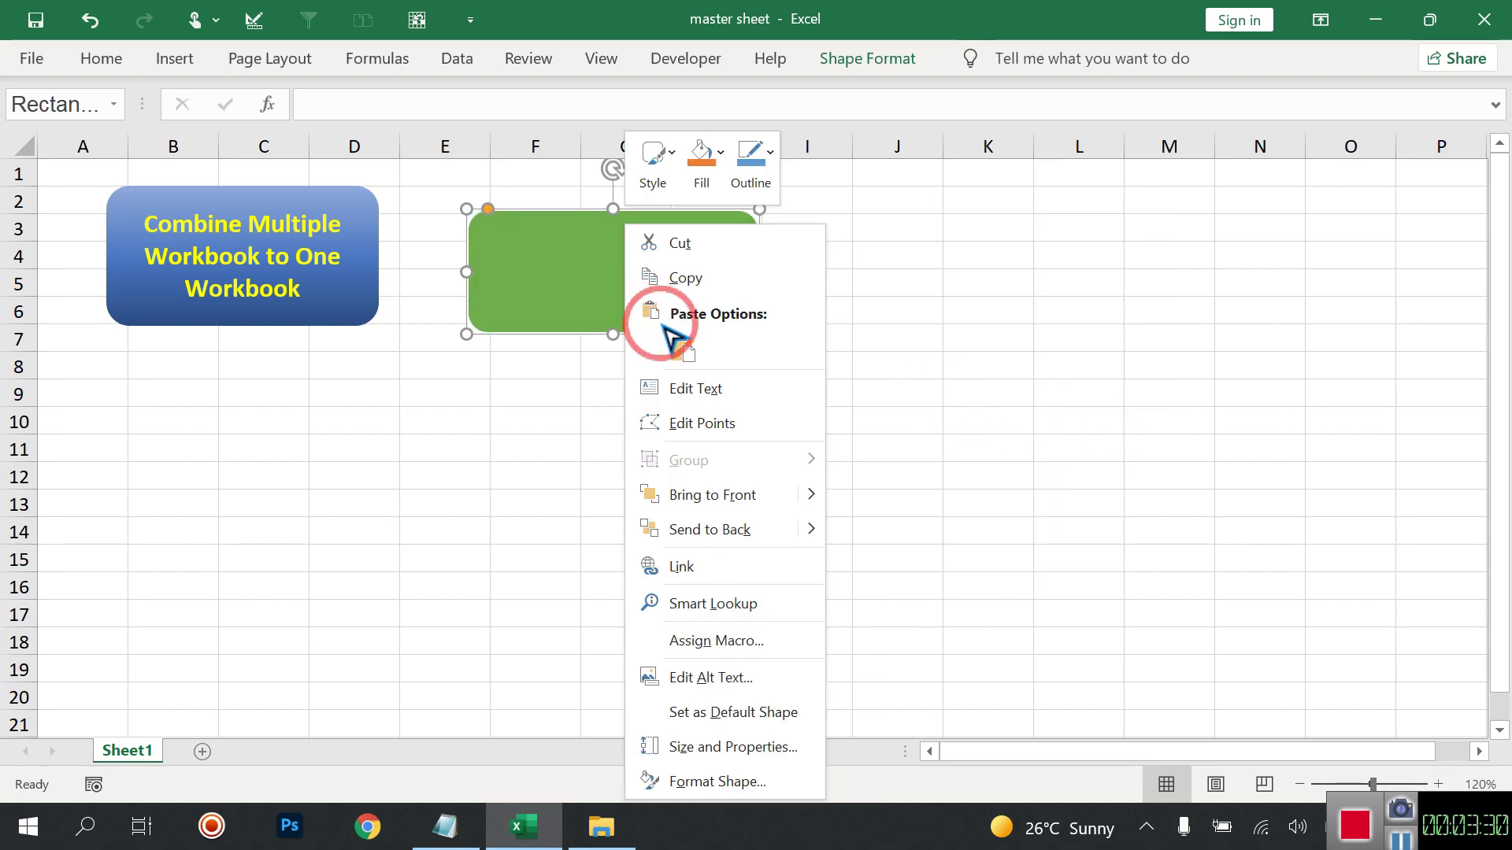
pyautogui.click(693, 387)
pyautogui.click(469, 267)
pyautogui.write('sdgfdddddd')
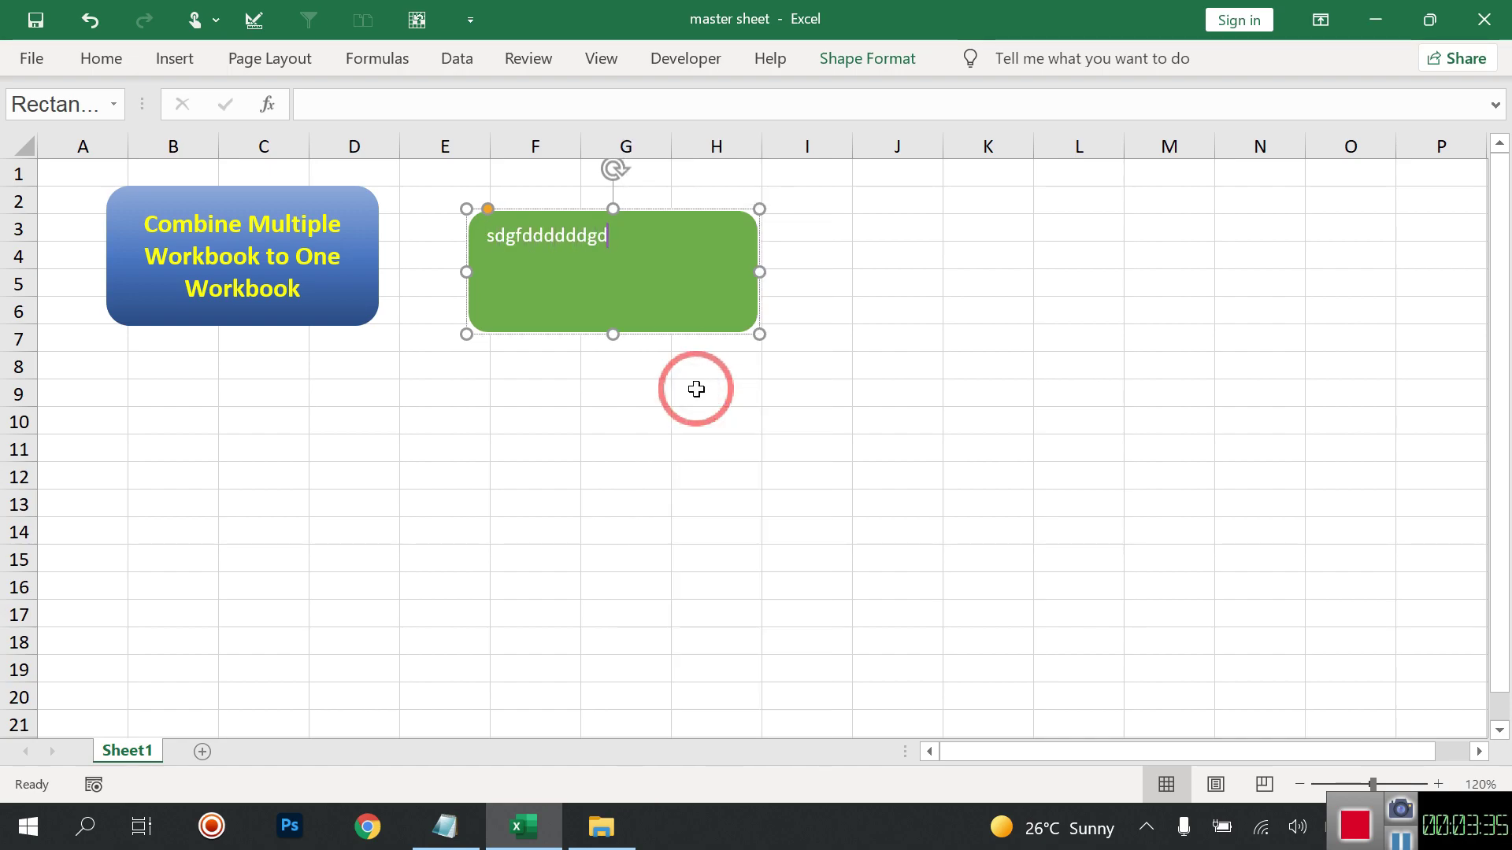
# Step: Finish the placeholder text and assign the SAHUTuber macro to the green rectangle
pyautogui.write('gdg')
pyautogui.click(754, 483)
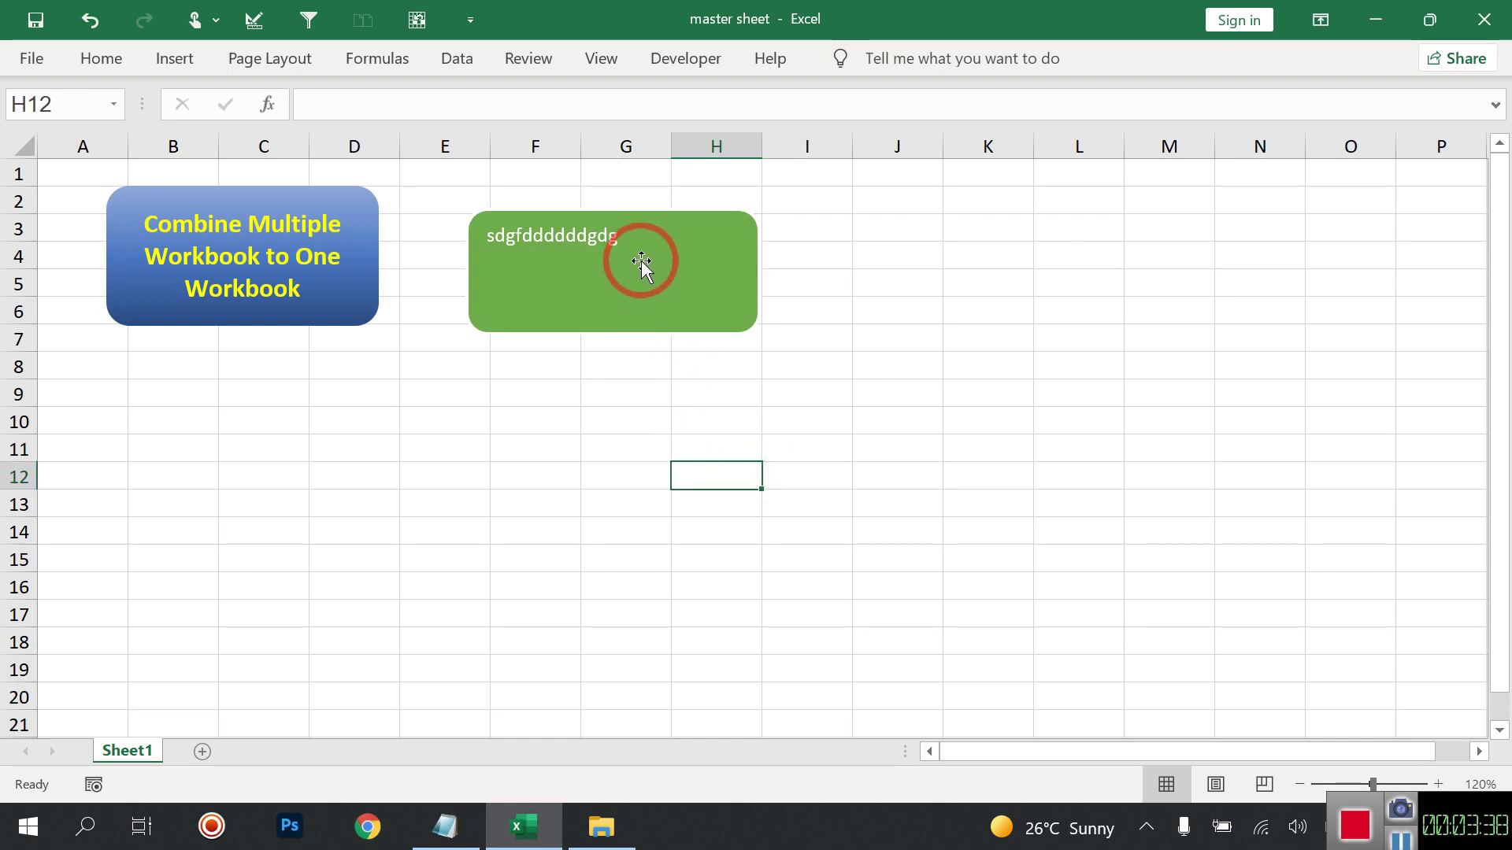
pyautogui.rightClick(641, 260)
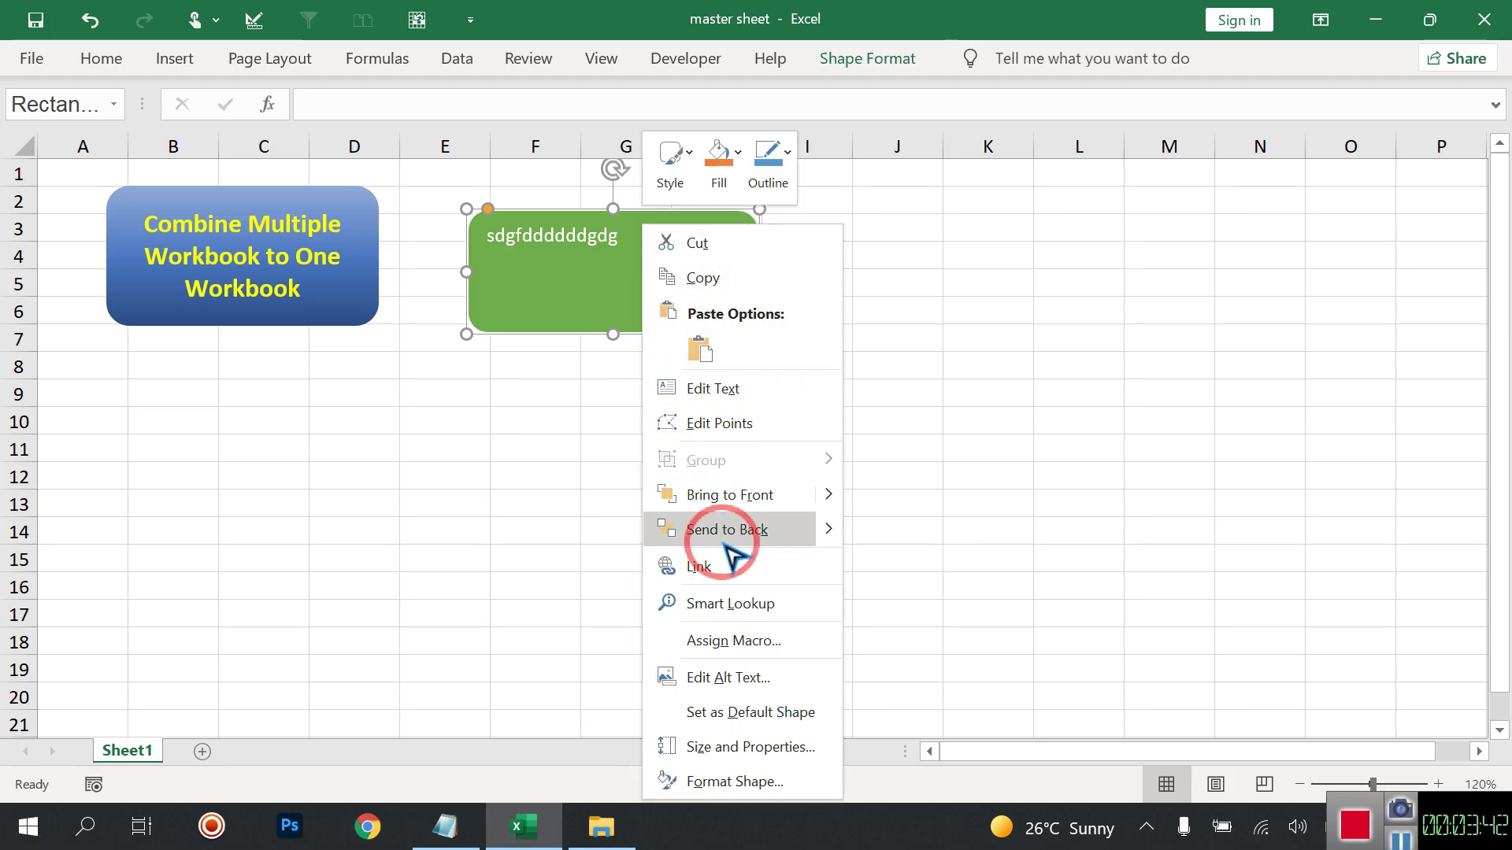
pyautogui.click(747, 641)
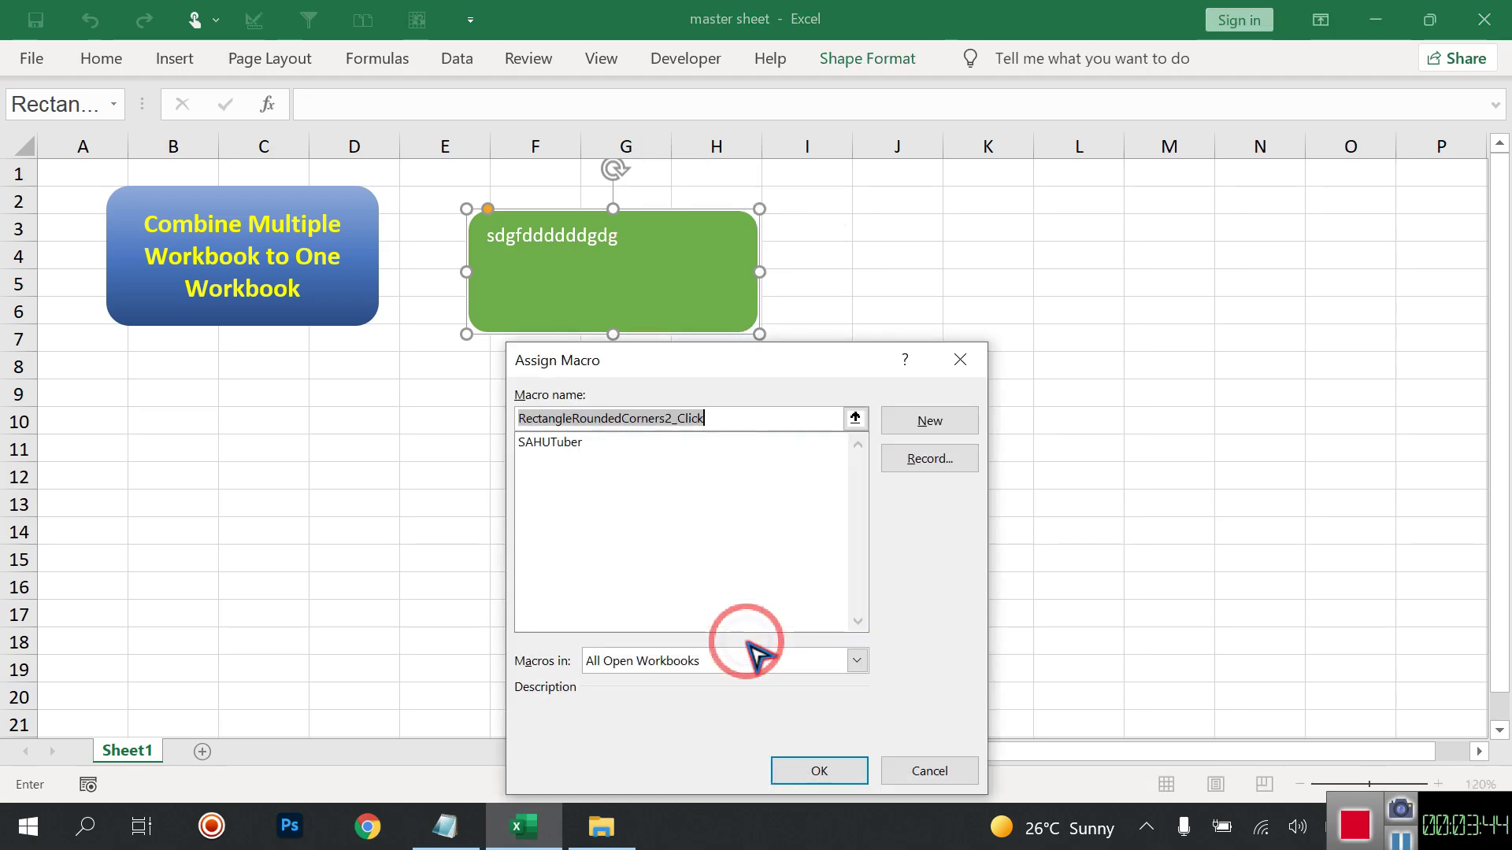
pyautogui.click(552, 442)
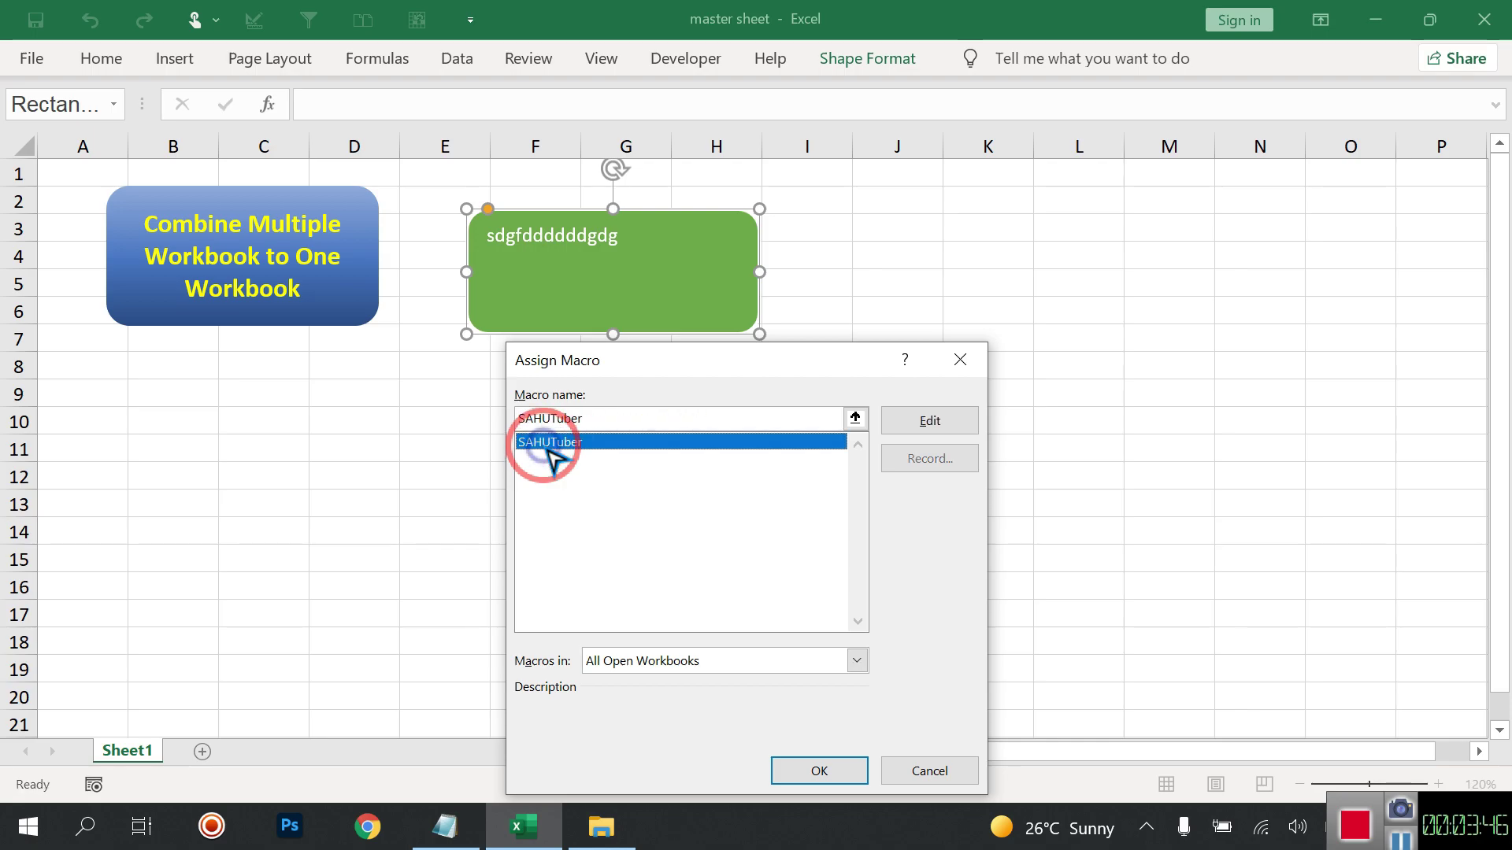
pyautogui.click(850, 775)
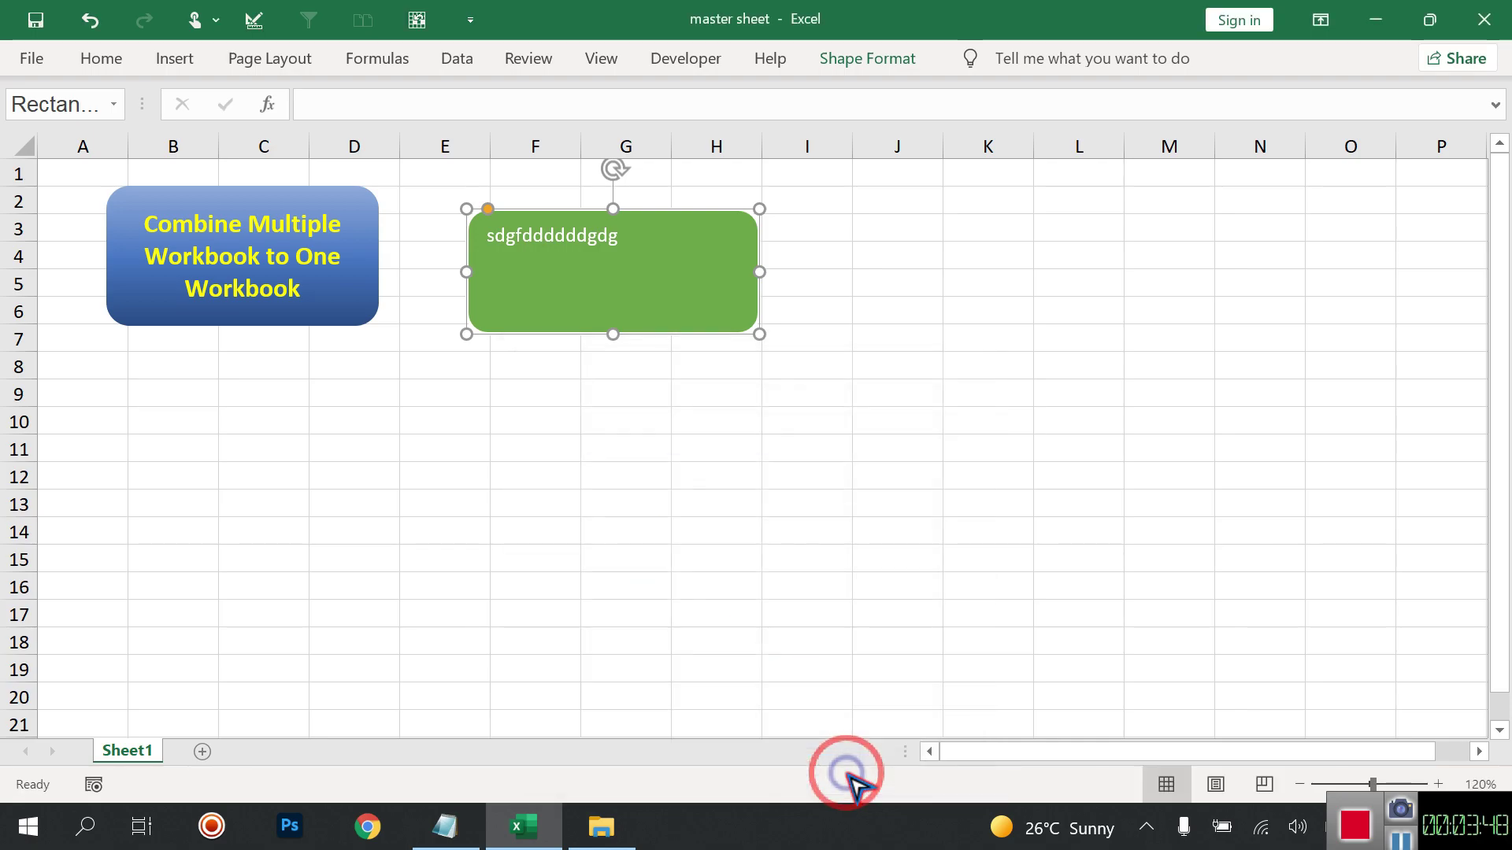
pyautogui.click(945, 507)
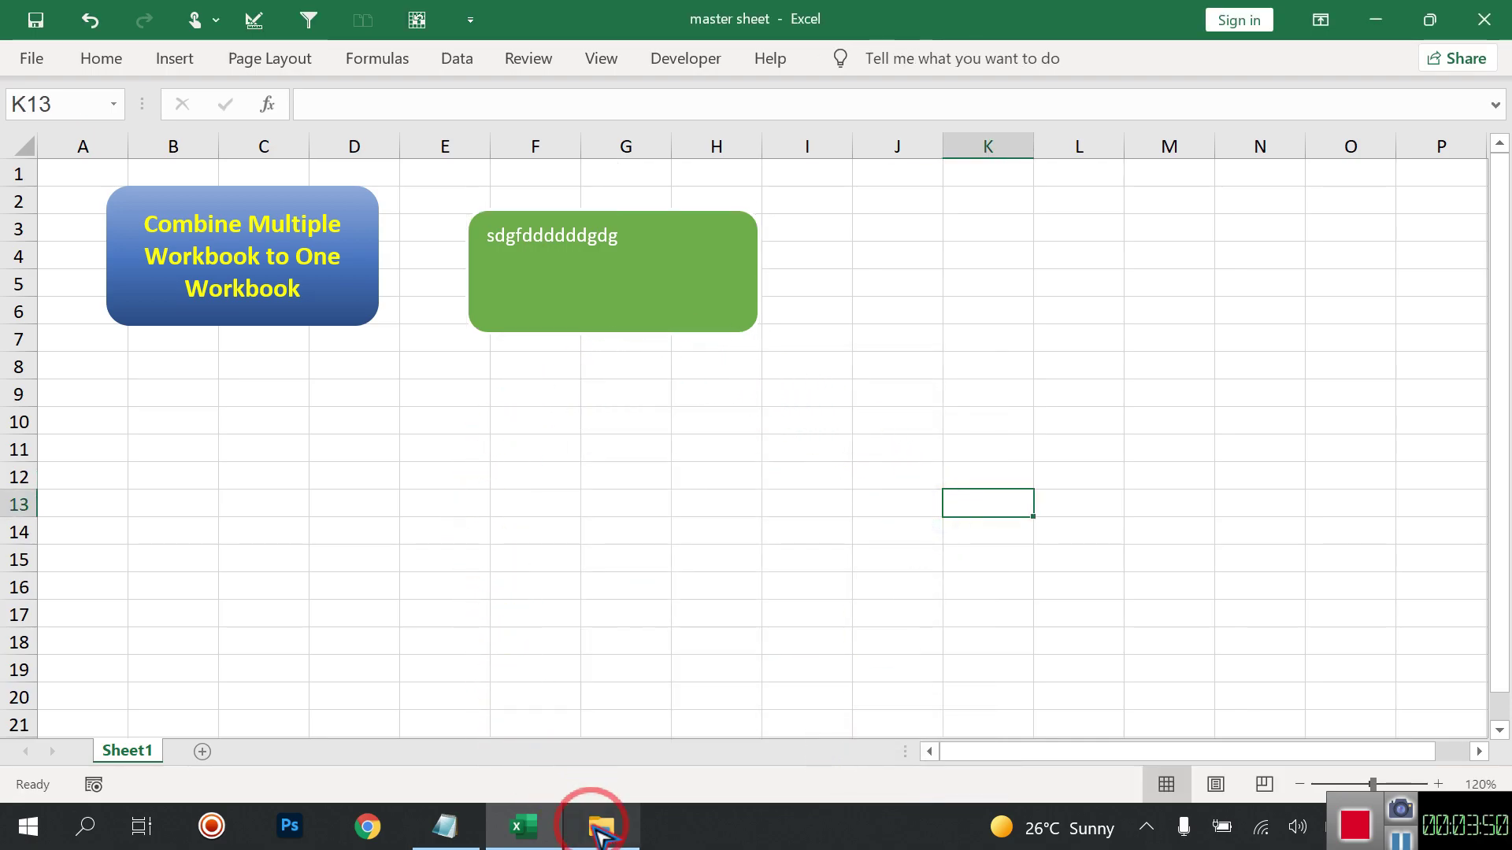
# Step: Close the MASTER DATA folder window and run the macro from the rectangle to import the company sheets
pyautogui.click(600, 827)
pyautogui.click(1475, 14)
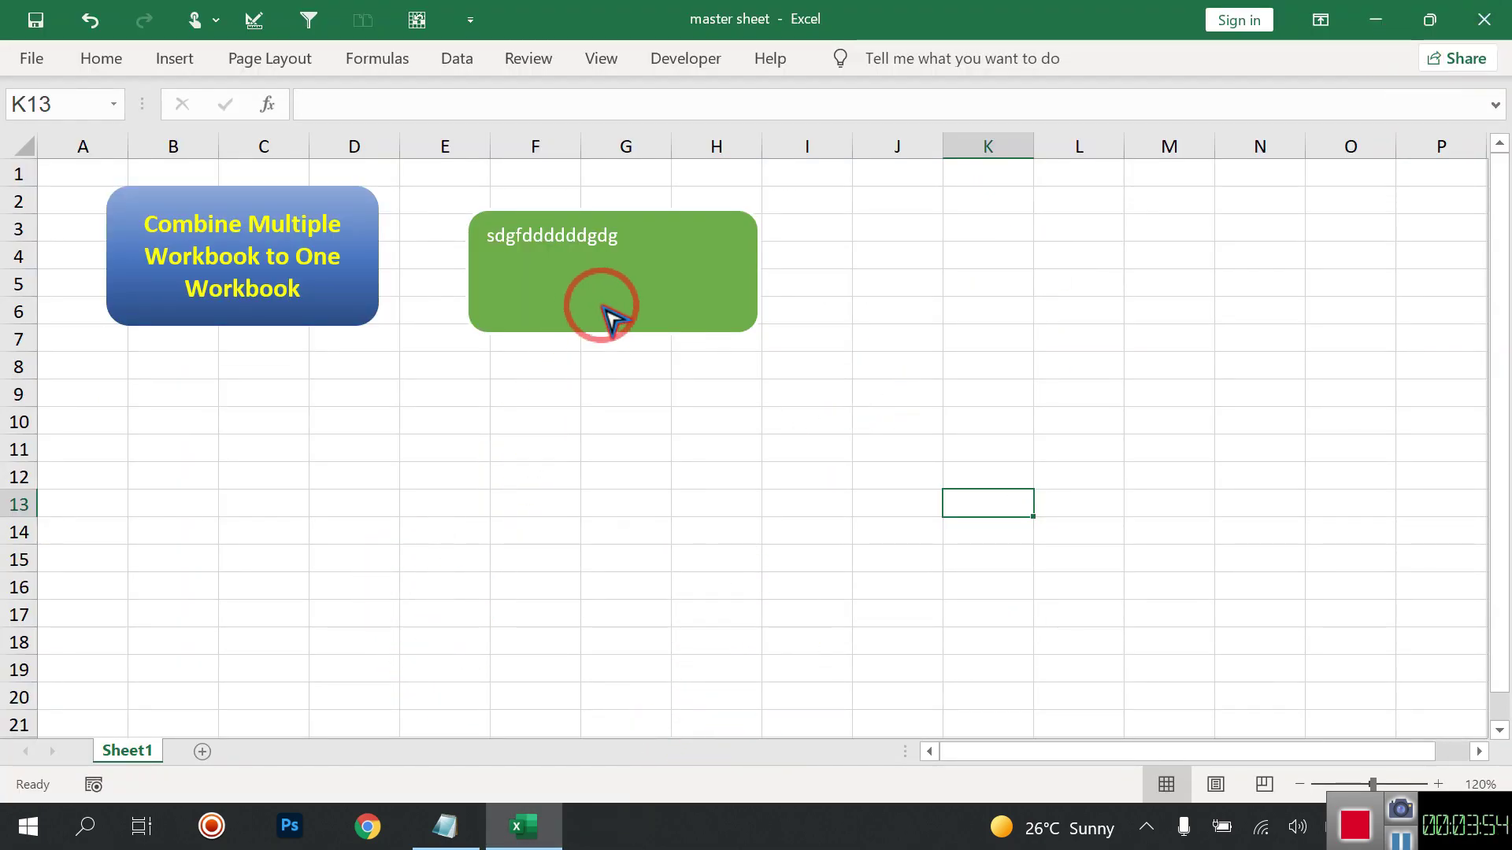
pyautogui.click(549, 329)
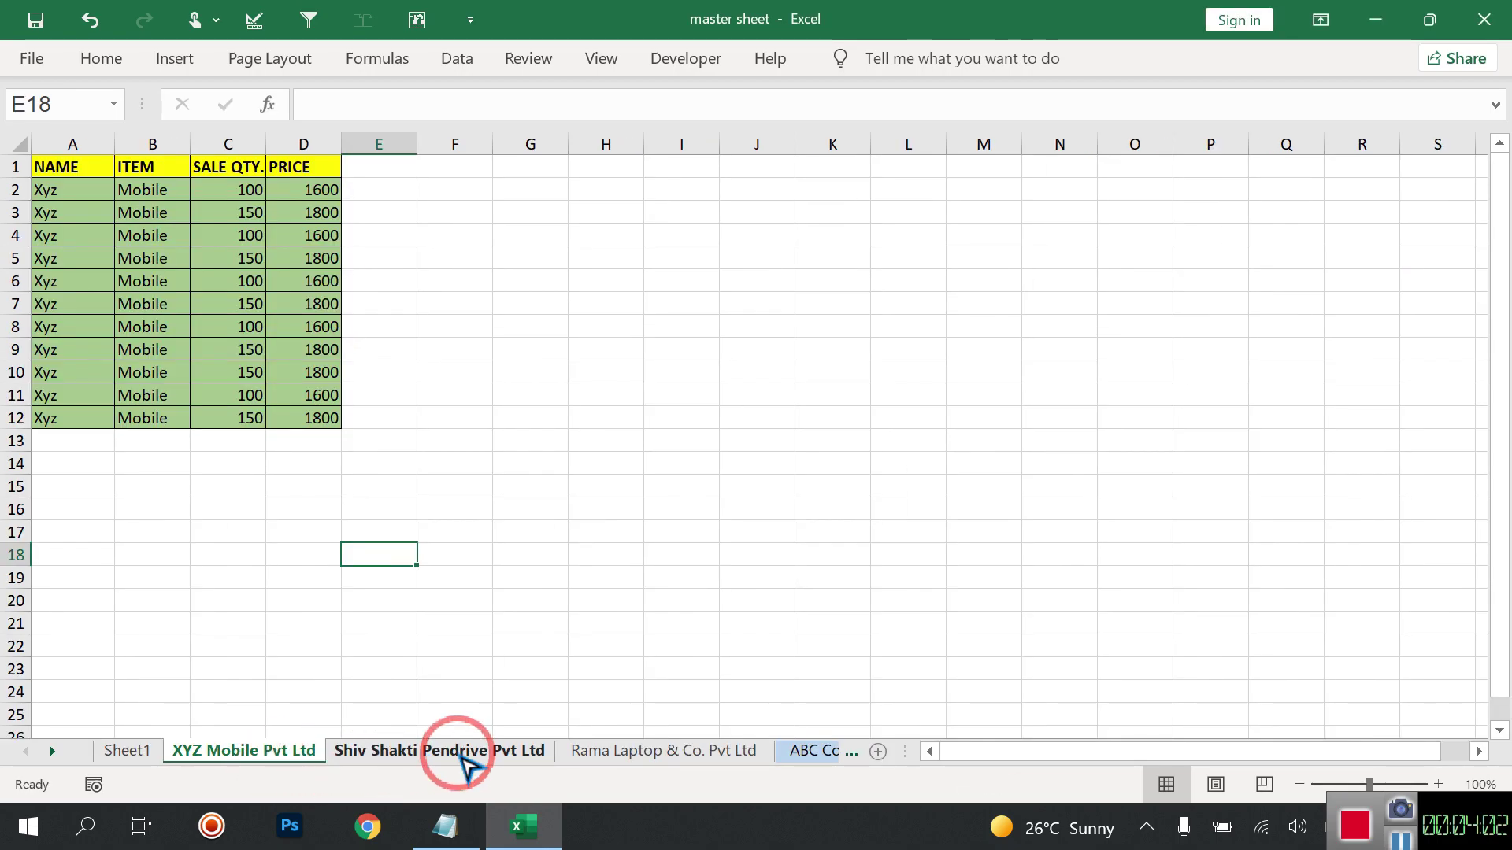
# Step: Flip through the copied company sheets, from Shiv Shakti Pendrive to ABC Computer and back
pyautogui.click(462, 753)
pyautogui.click(629, 752)
pyautogui.click(815, 752)
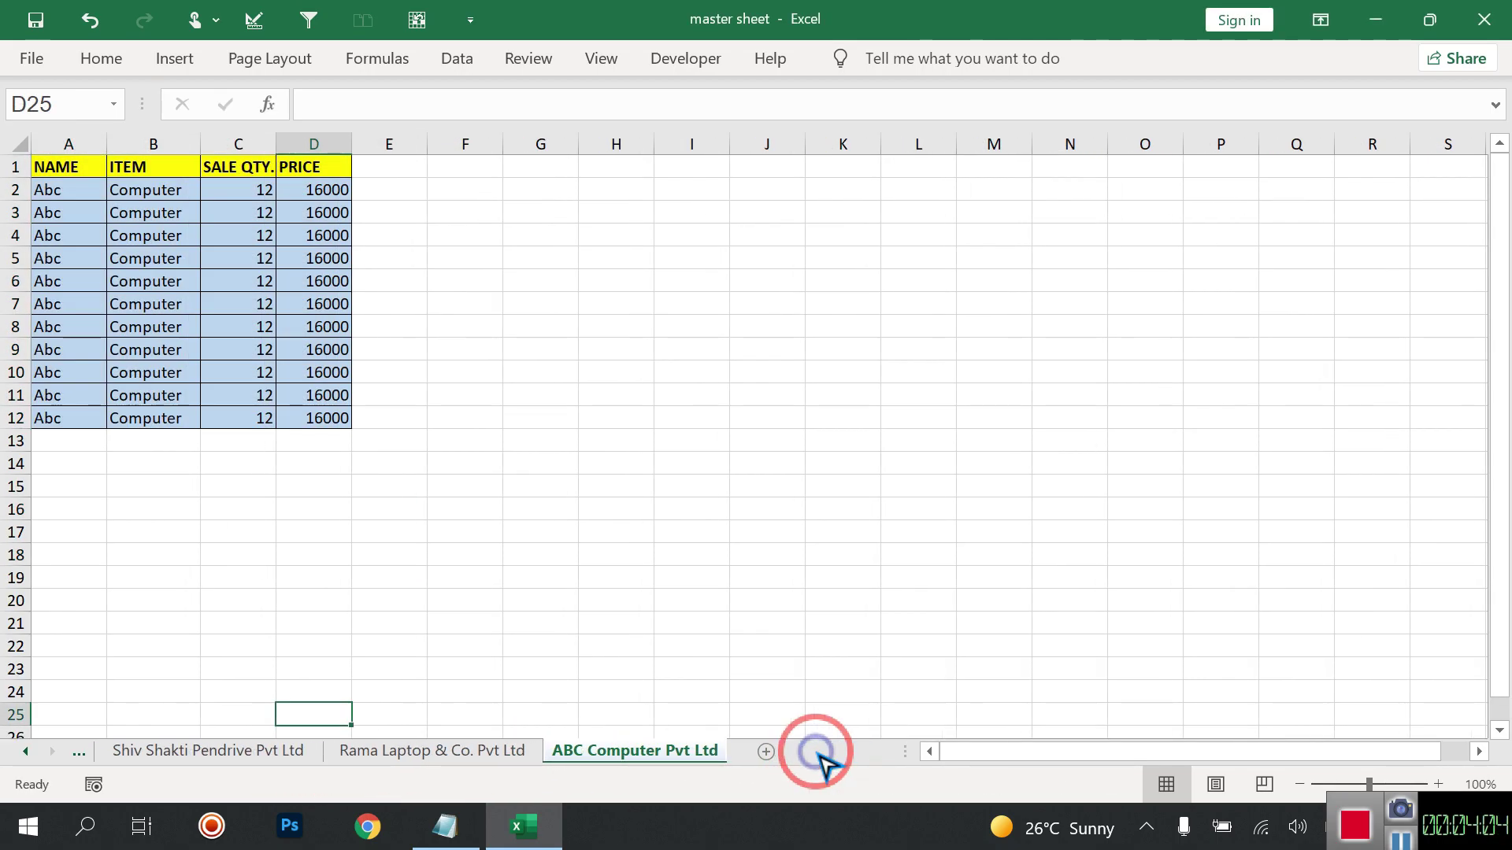
pyautogui.click(457, 752)
pyautogui.click(240, 750)
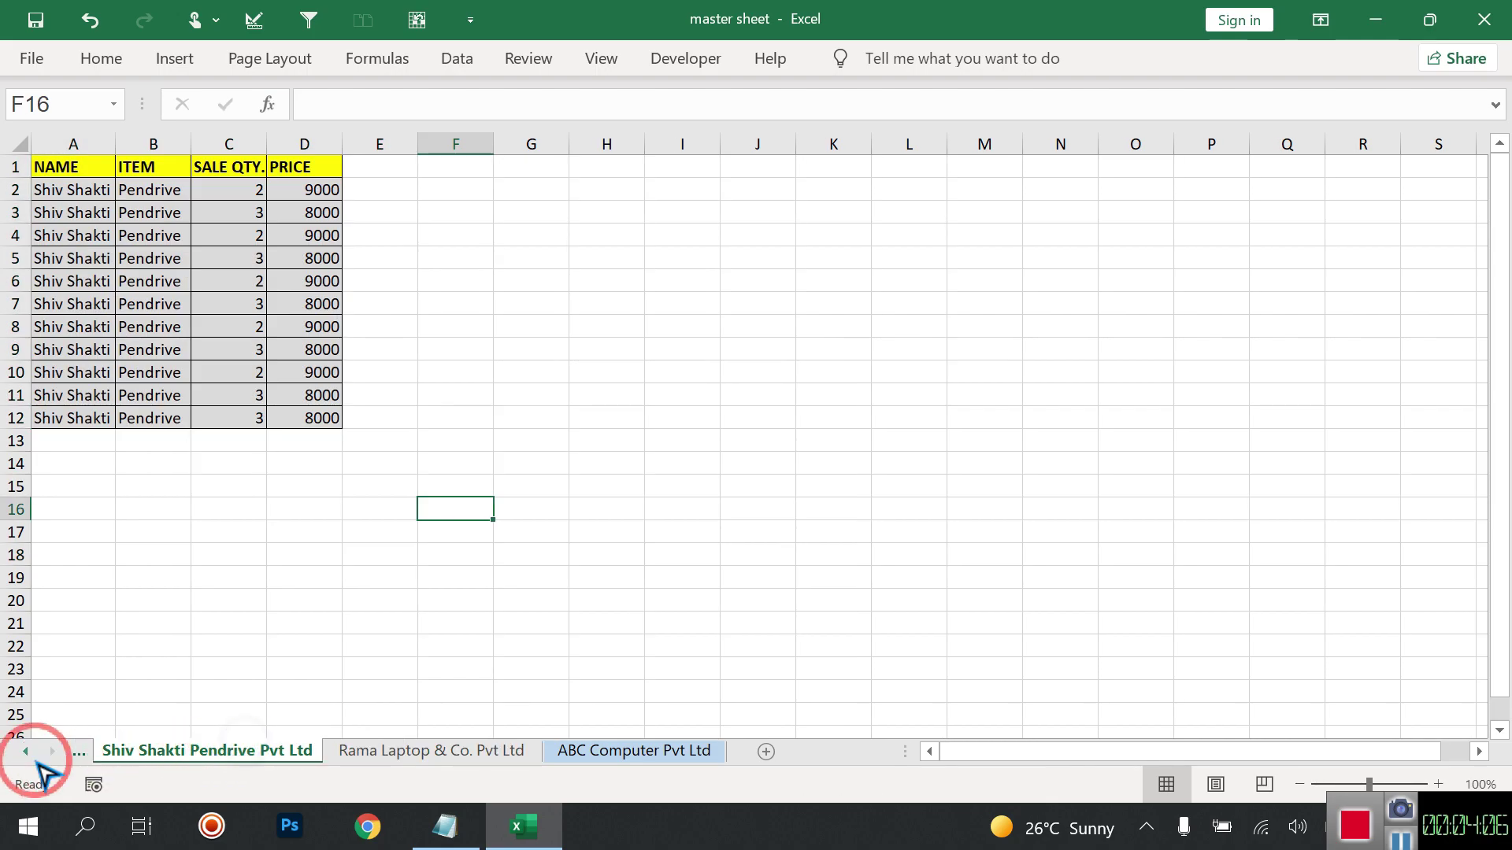
pyautogui.click(28, 752)
pyautogui.click(142, 750)
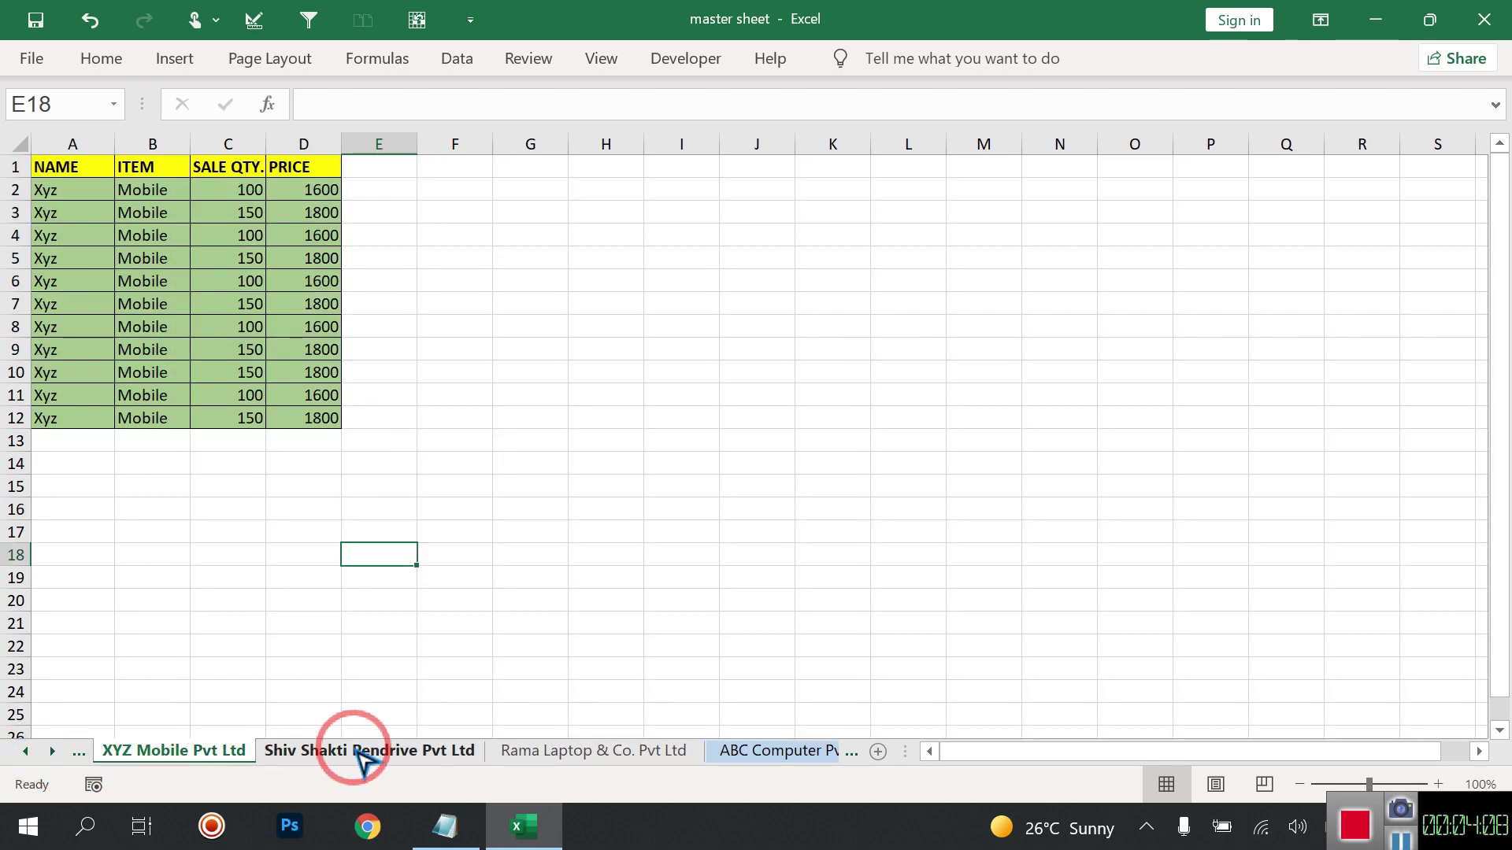
pyautogui.click(417, 751)
pyautogui.click(575, 753)
pyautogui.click(779, 752)
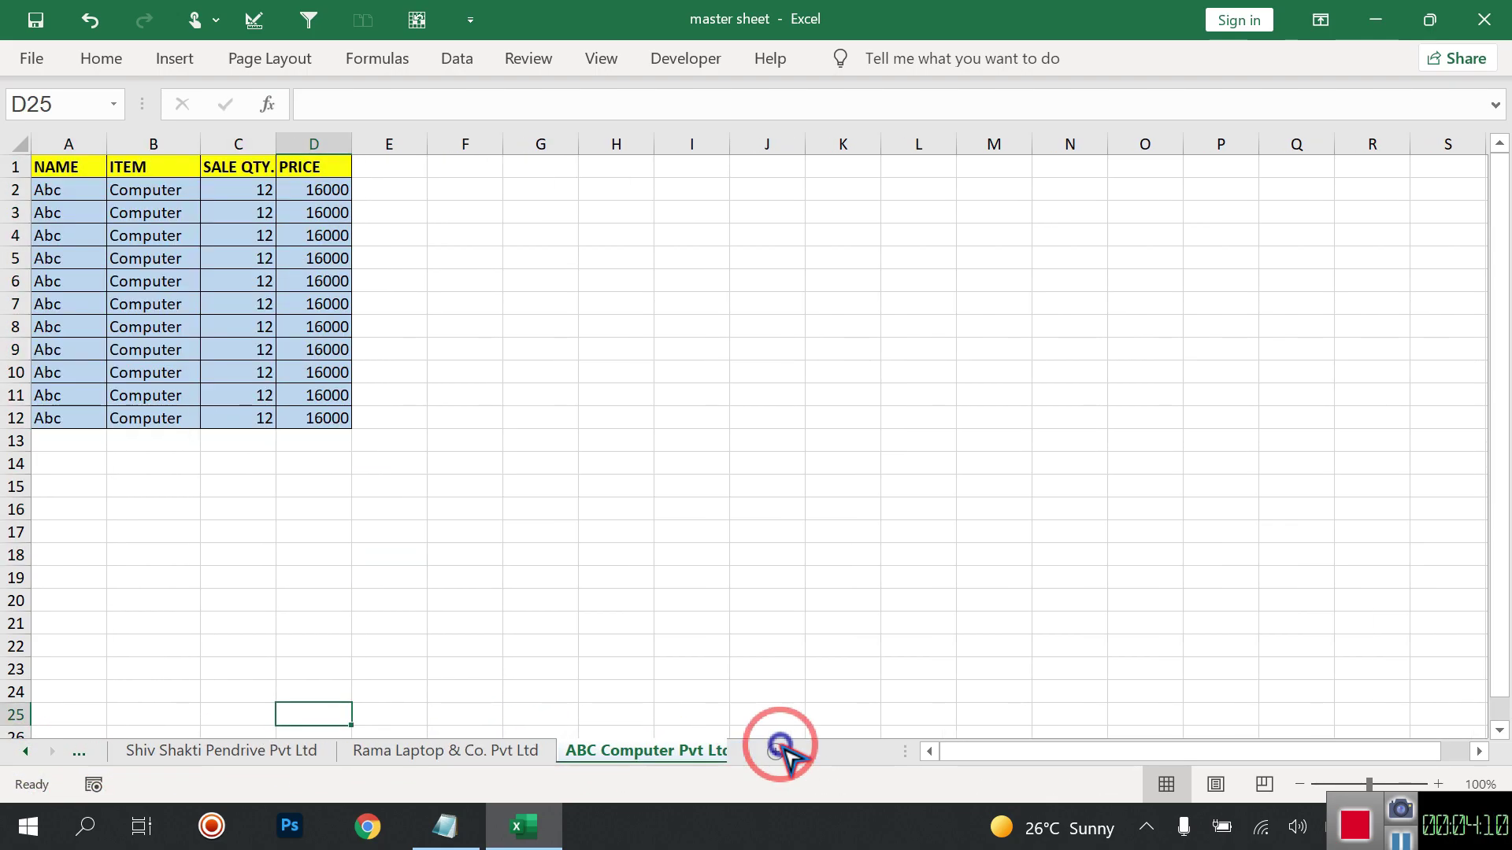
# Step: Review the XYZ Mobile, Shiv Shakti Pendrive, Rama Laptop & Co. and ABC Computer sheets in turn
pyautogui.click(472, 755)
pyautogui.click(250, 754)
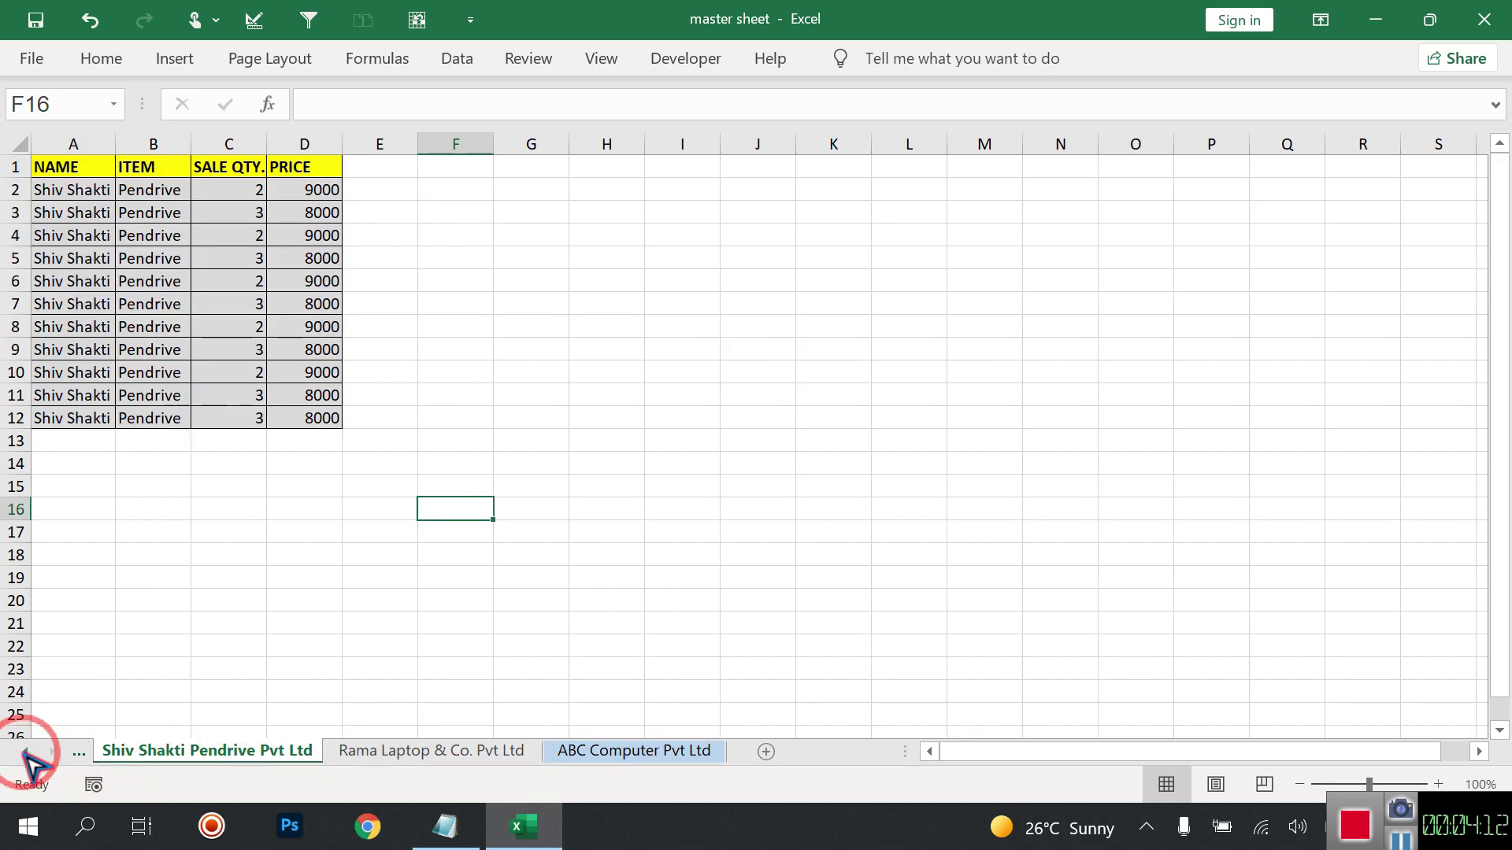
pyautogui.click(28, 751)
pyautogui.click(201, 751)
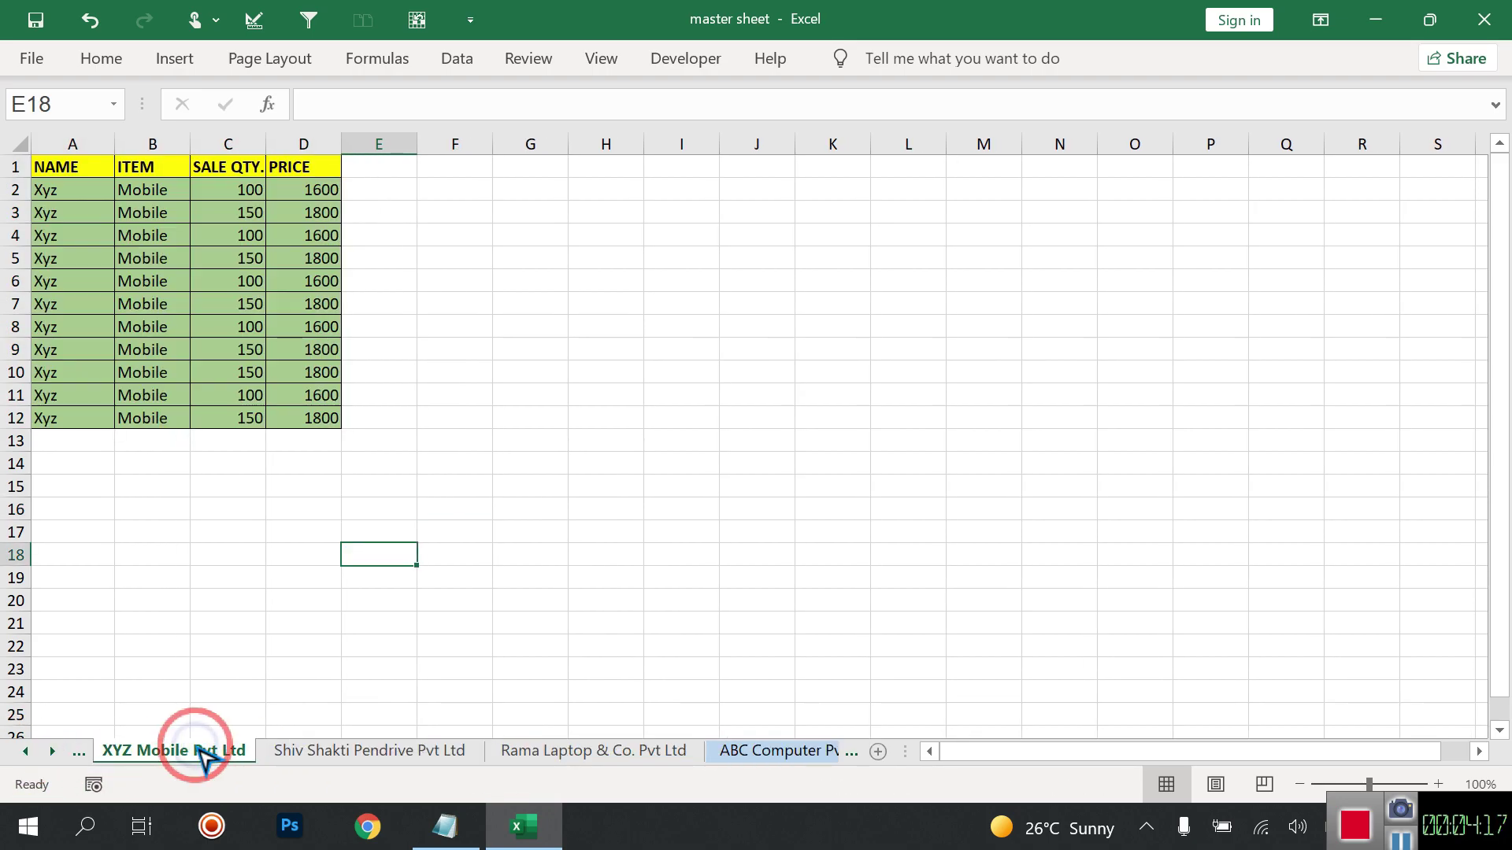
pyautogui.click(319, 752)
pyautogui.click(574, 752)
pyautogui.click(736, 752)
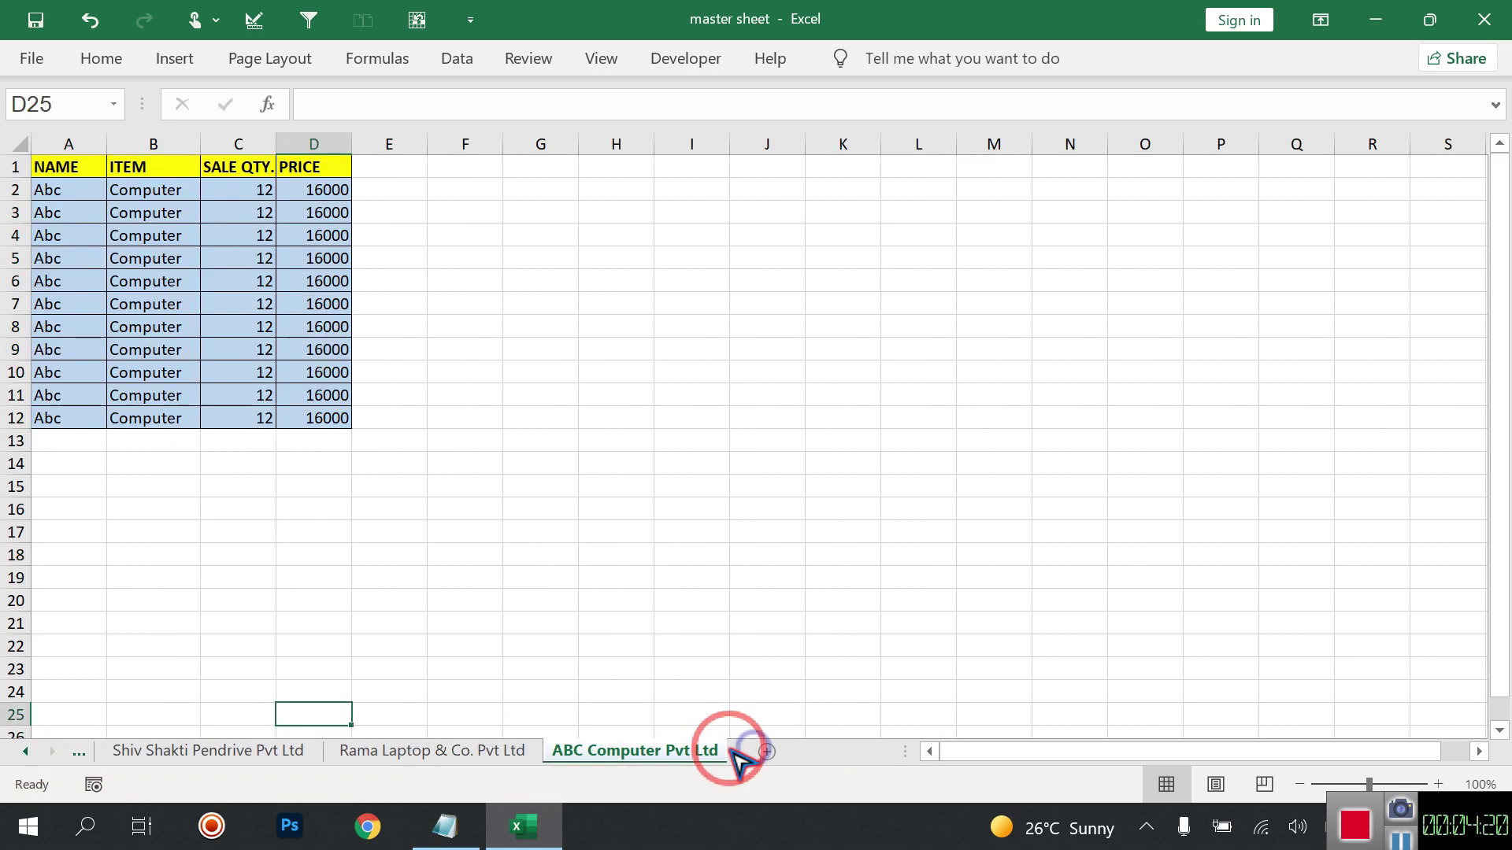
# Step: Select Shiv Shakti's data A1:D12, then check the empty rows below the Rama and ABC Computer data
pyautogui.click(260, 752)
pyautogui.moveTo(78, 167); pyautogui.dragTo(339, 419)
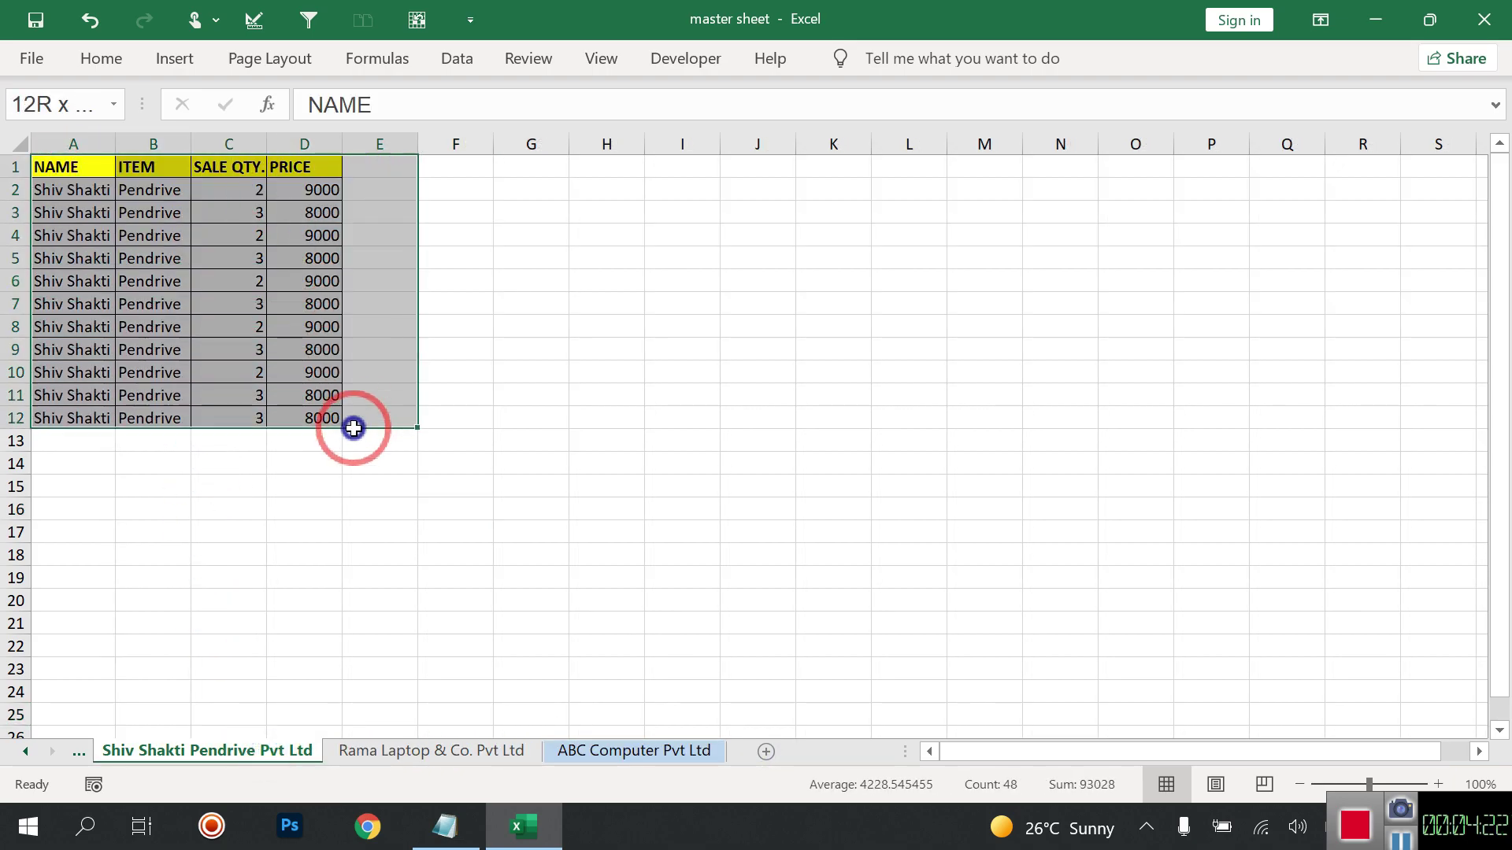
pyautogui.click(418, 750)
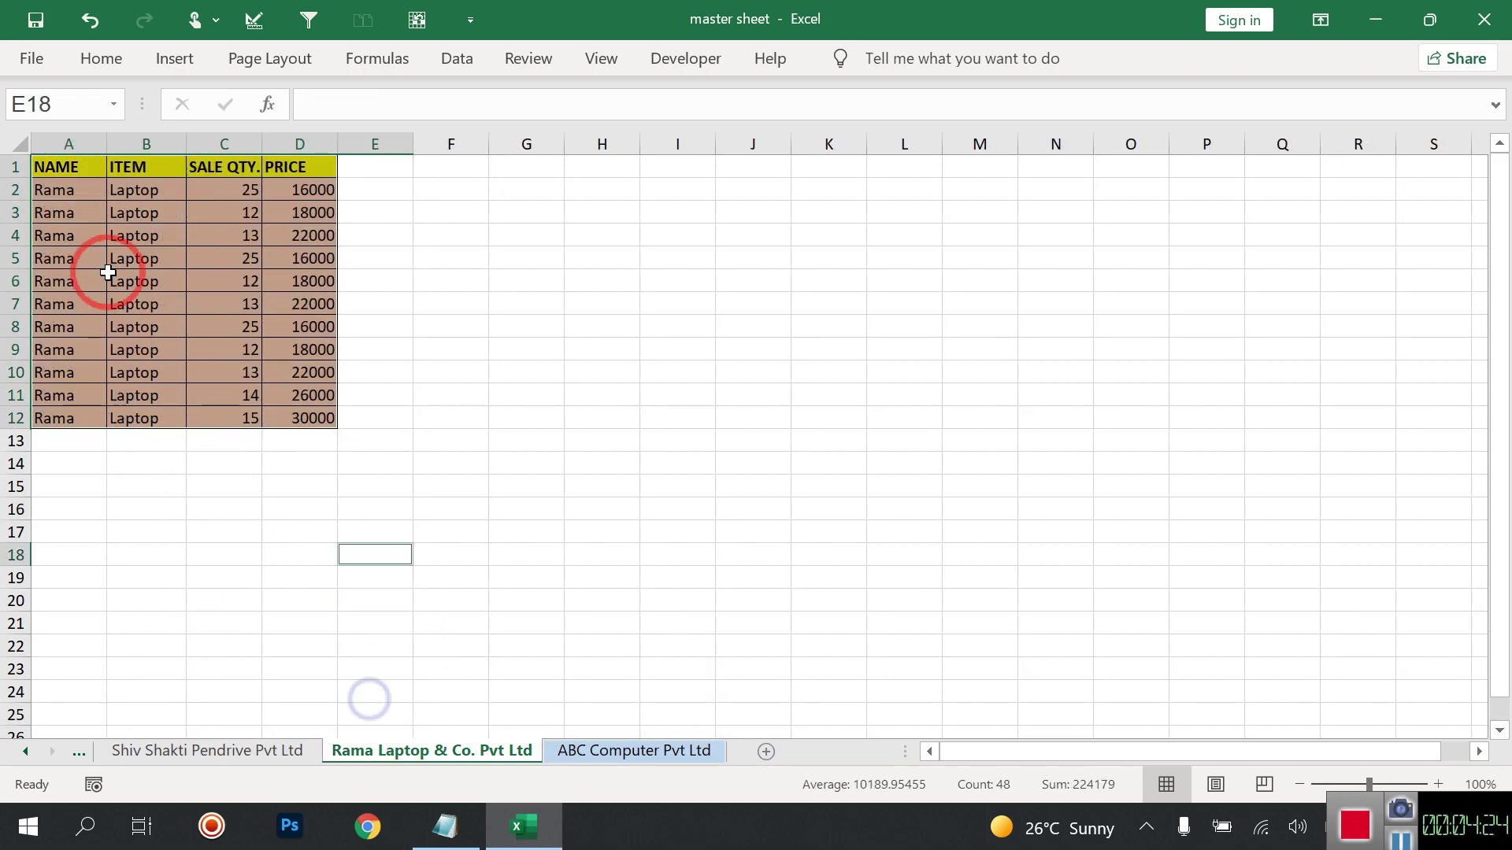
pyautogui.moveTo(50, 441); pyautogui.dragTo(291, 445)
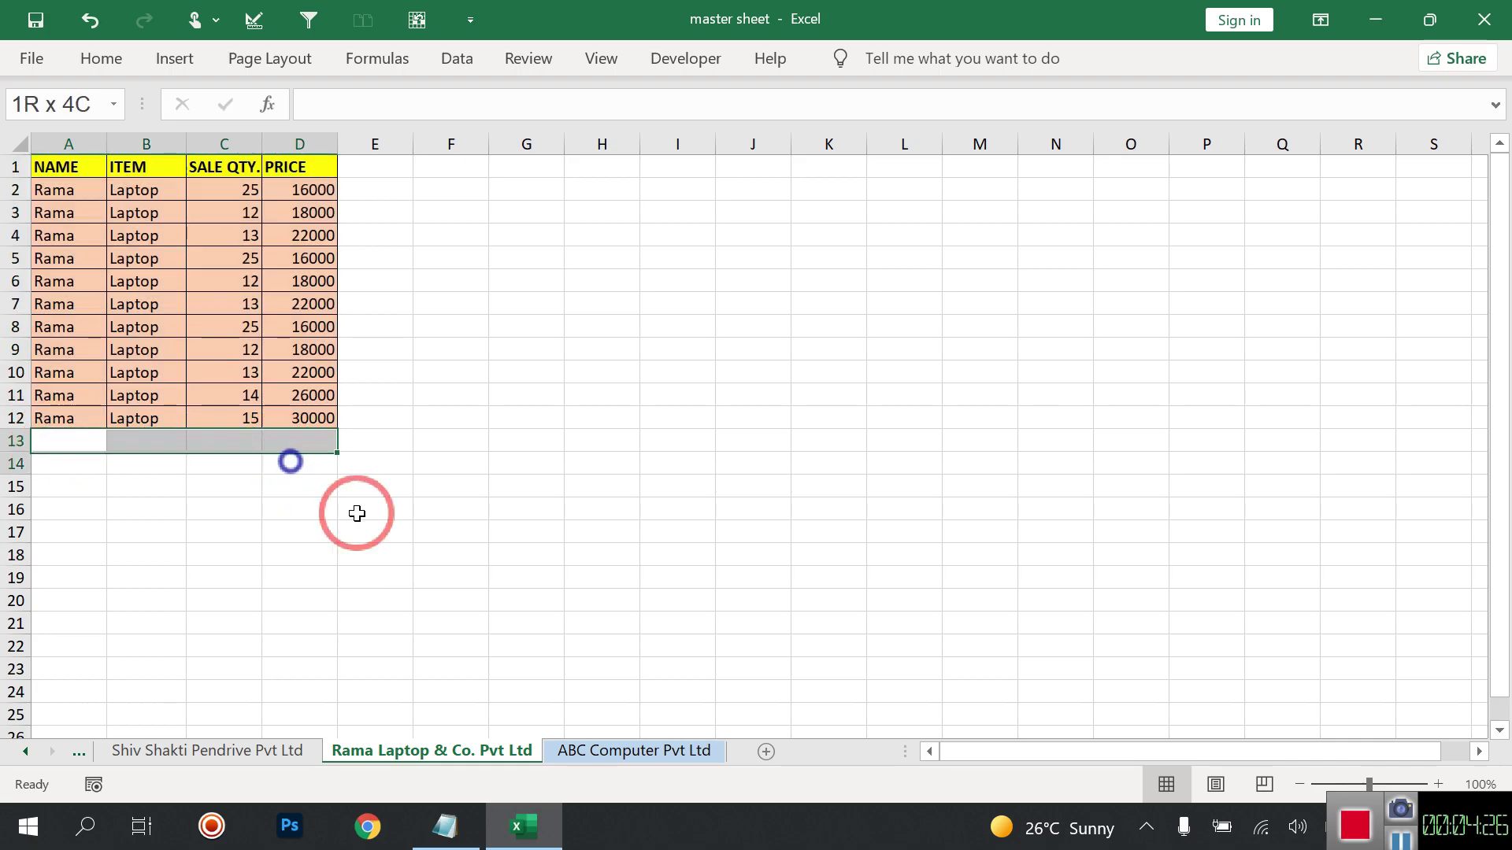
pyautogui.click(634, 749)
pyautogui.moveTo(88, 516); pyautogui.dragTo(299, 688)
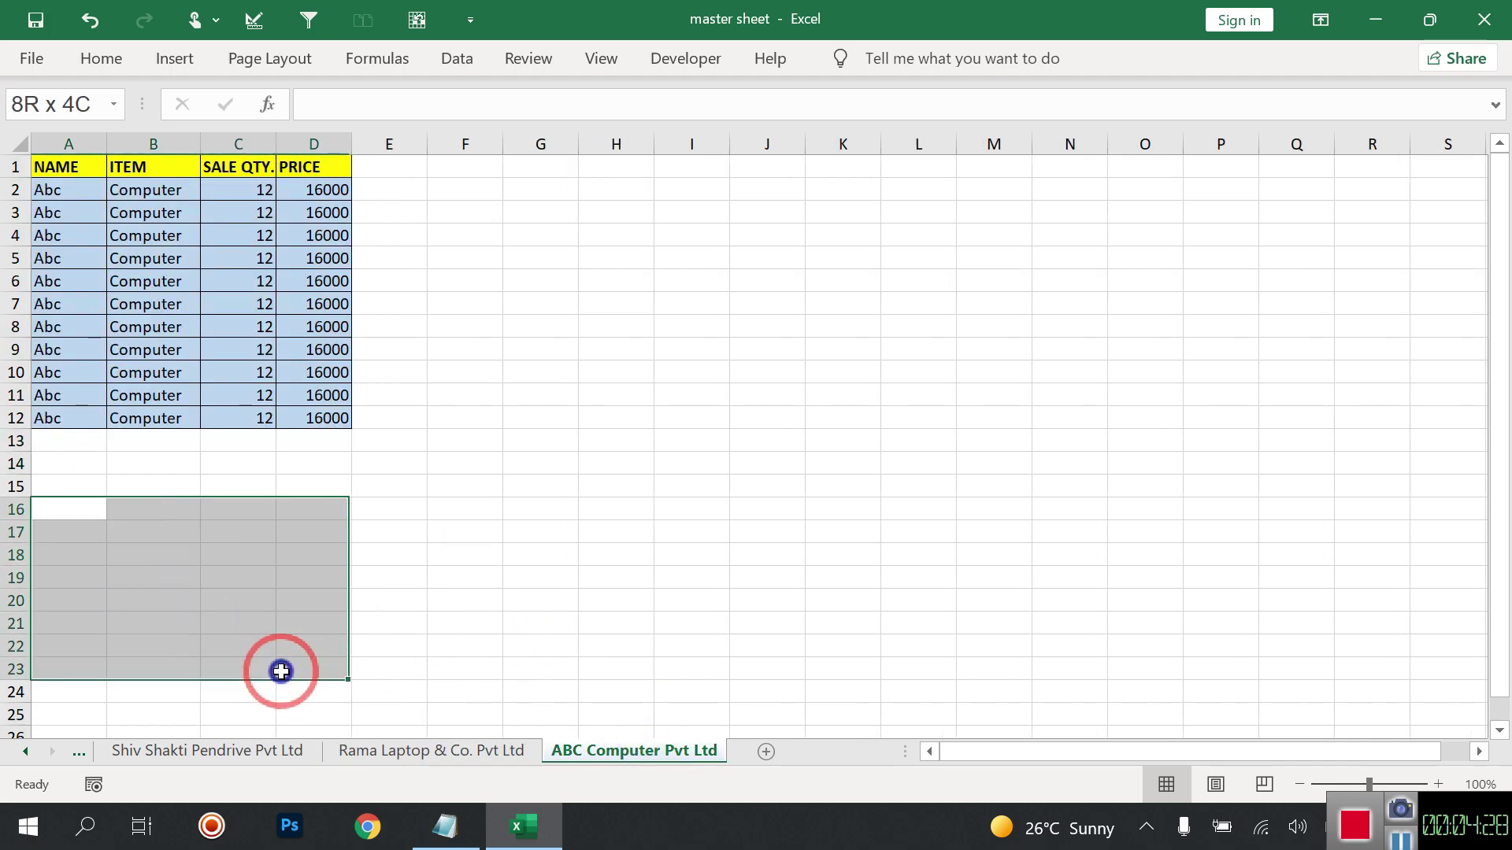